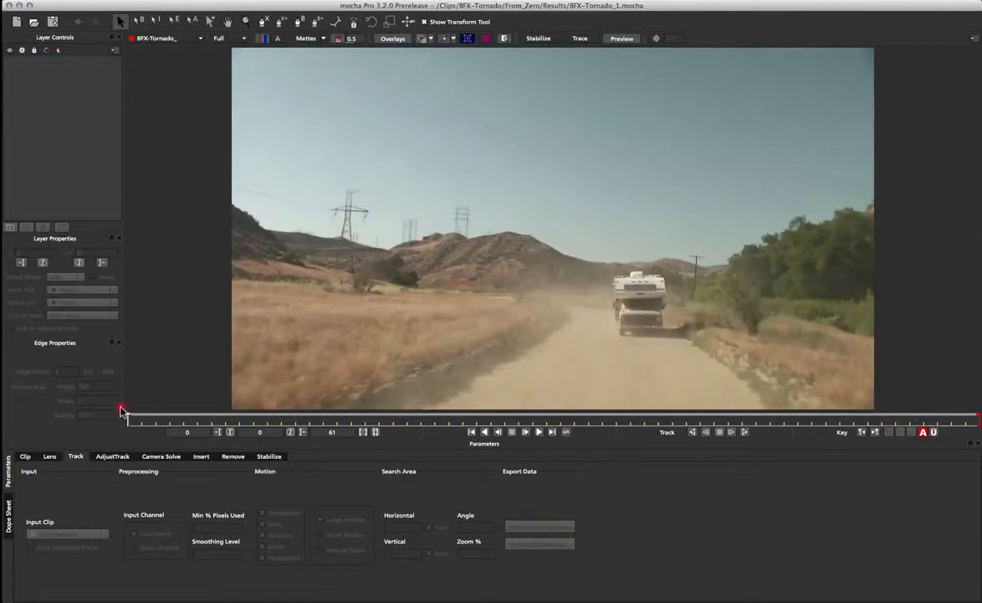
Draw a four-point X-spline around the dirt road in front of the camper van on the first frame
drag(759, 423, 76, 413)
drag(126, 418, 574, 417)
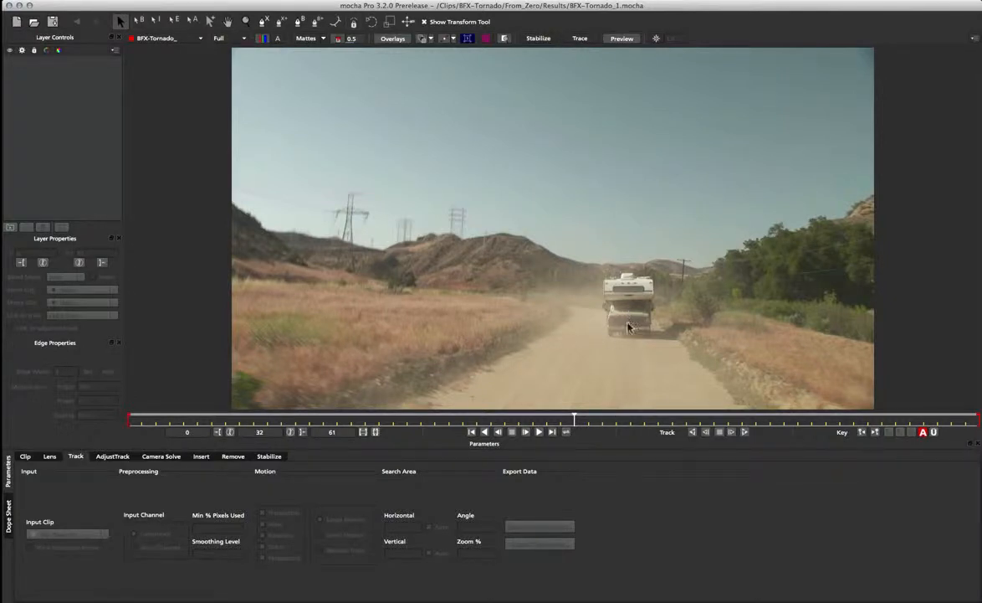
drag(573, 419, 120, 426)
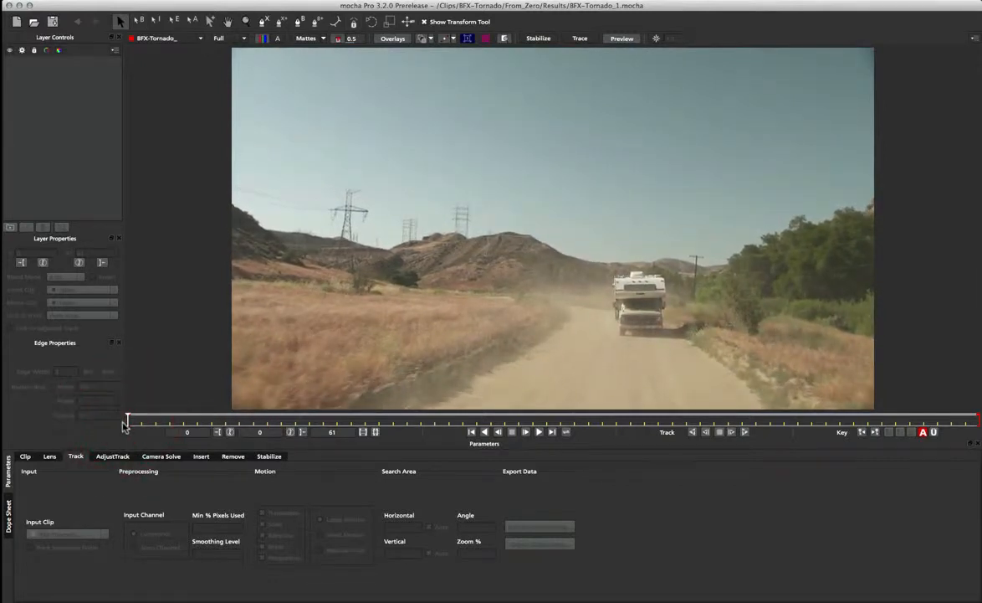
click(264, 21)
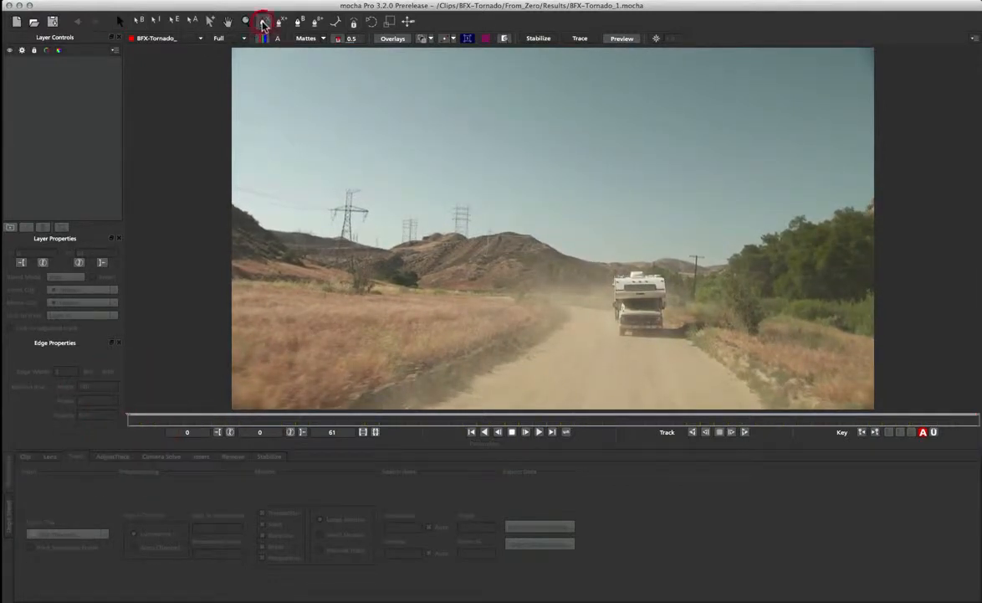
click(712, 350)
click(513, 346)
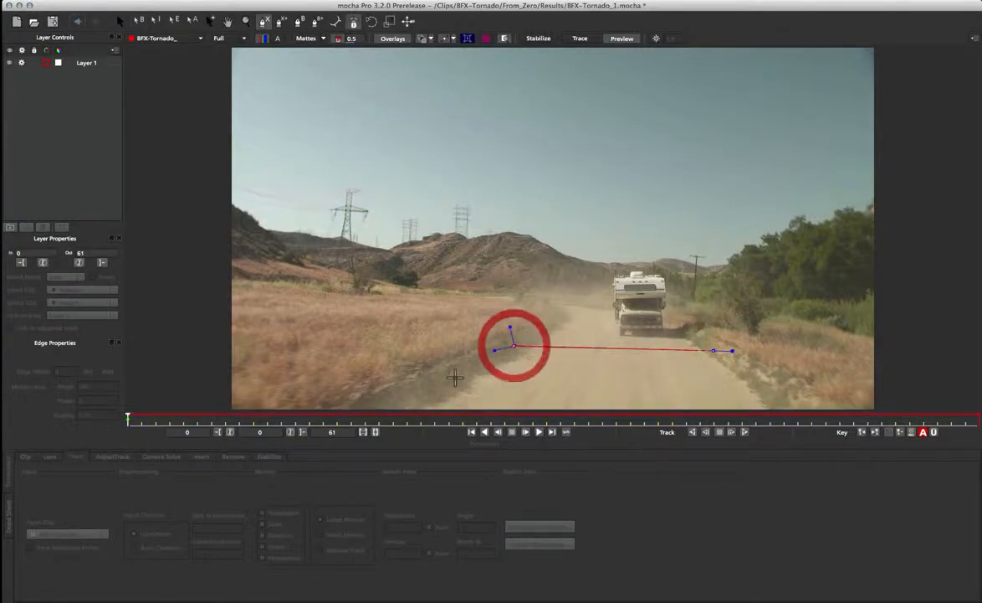
click(410, 405)
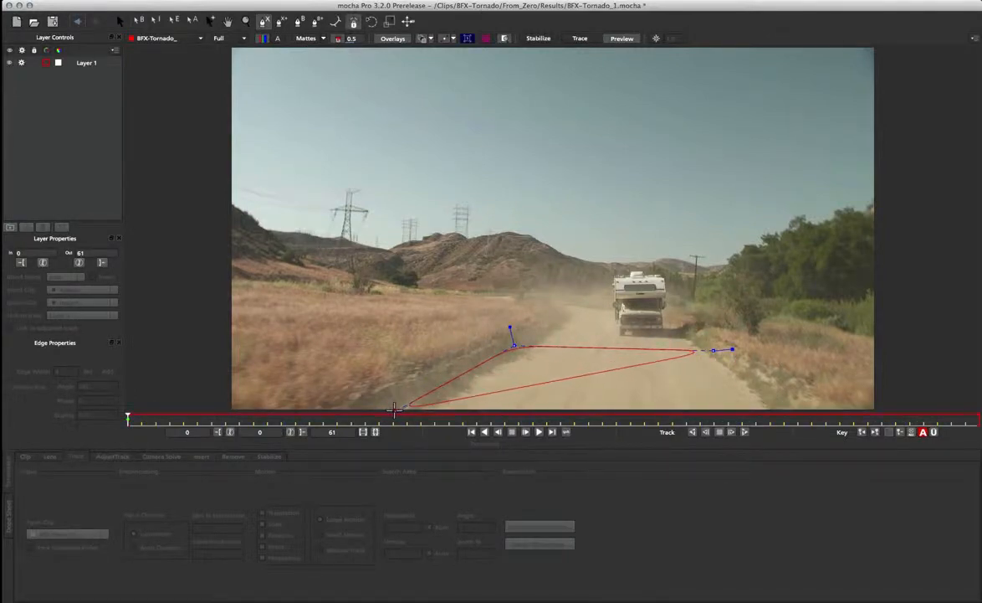
click(768, 408)
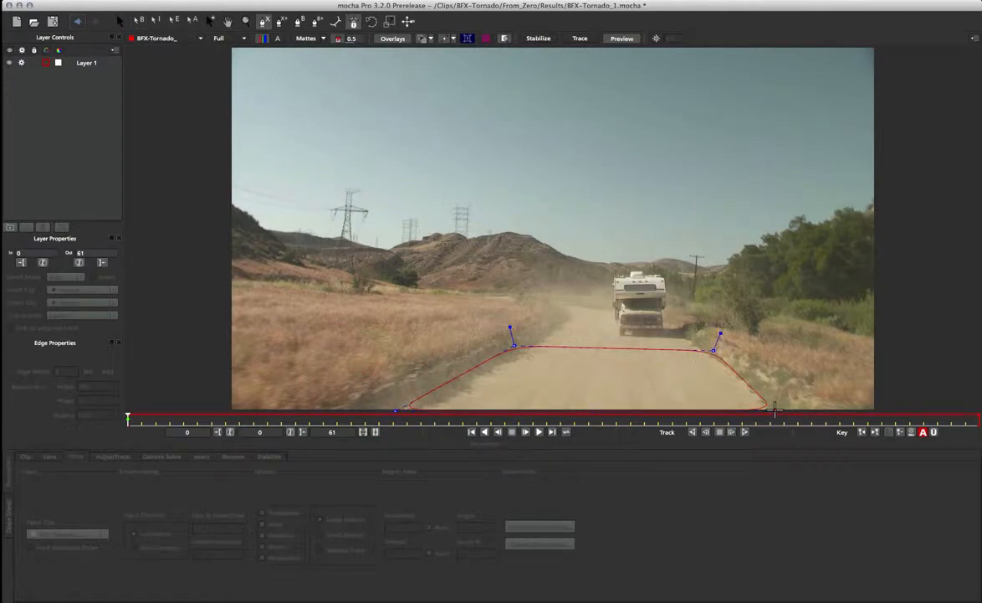
right_click(774, 409)
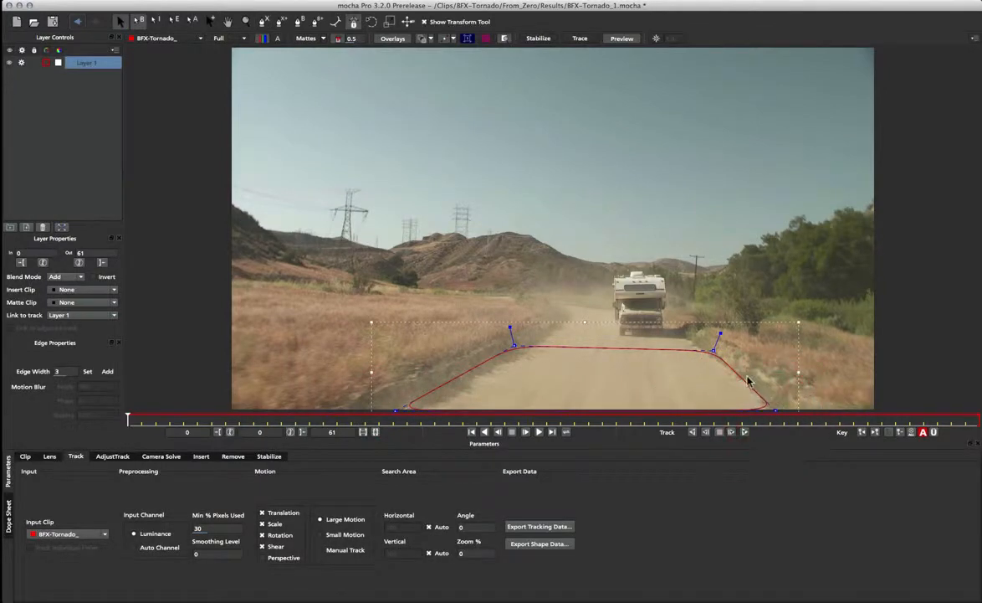
drag(775, 410, 782, 410)
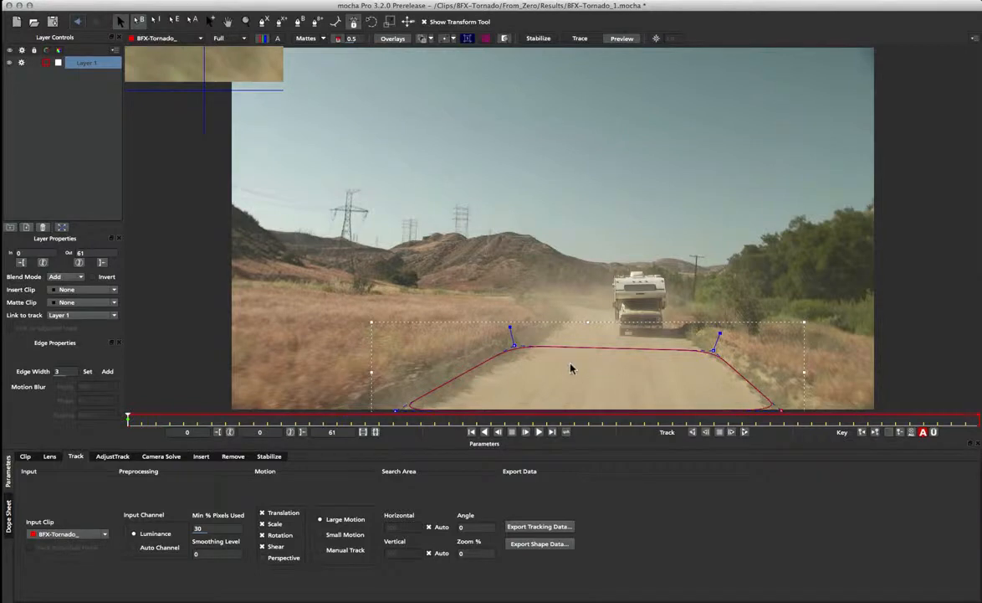
Show the planar surface and pull its two far corners inward to match the road's perspective
click(468, 38)
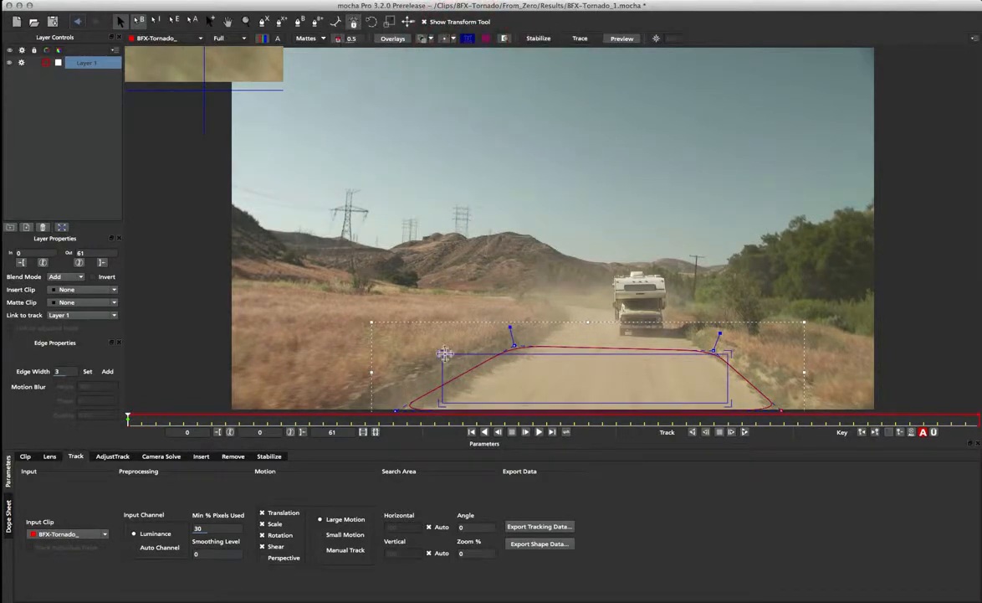
drag(441, 352, 544, 354)
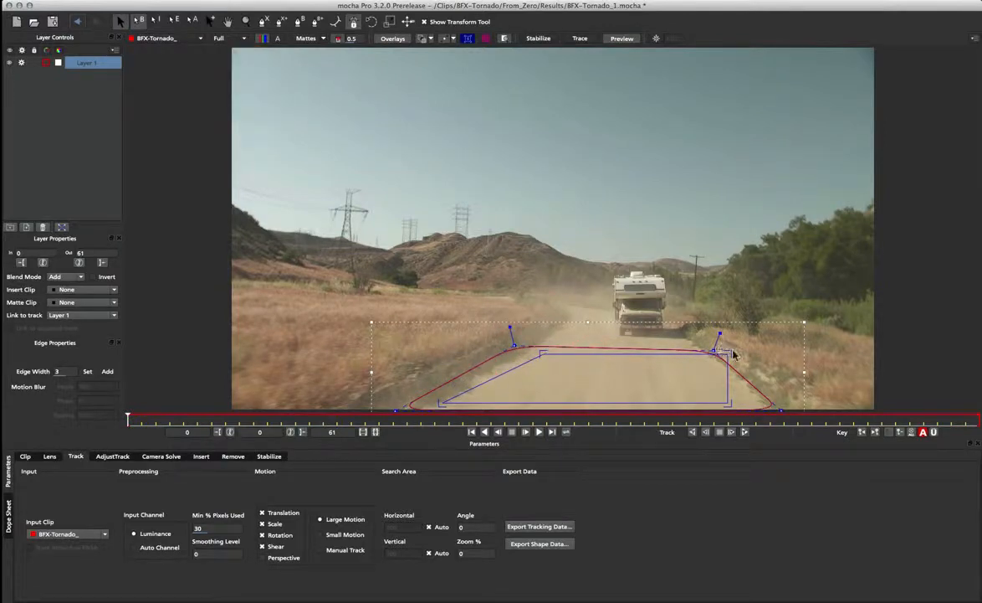
drag(729, 352, 682, 354)
drag(534, 354, 534, 352)
drag(682, 352, 686, 353)
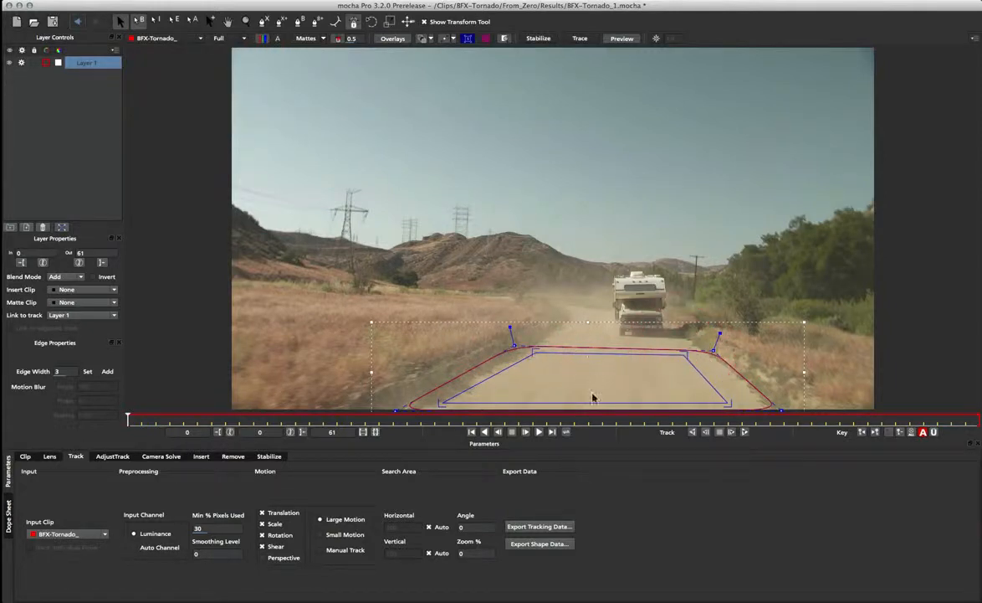
Narrow the planar surface inside the road outline, raise its near edge slightly and level the far corners
drag(468, 390, 510, 390)
drag(703, 372, 678, 354)
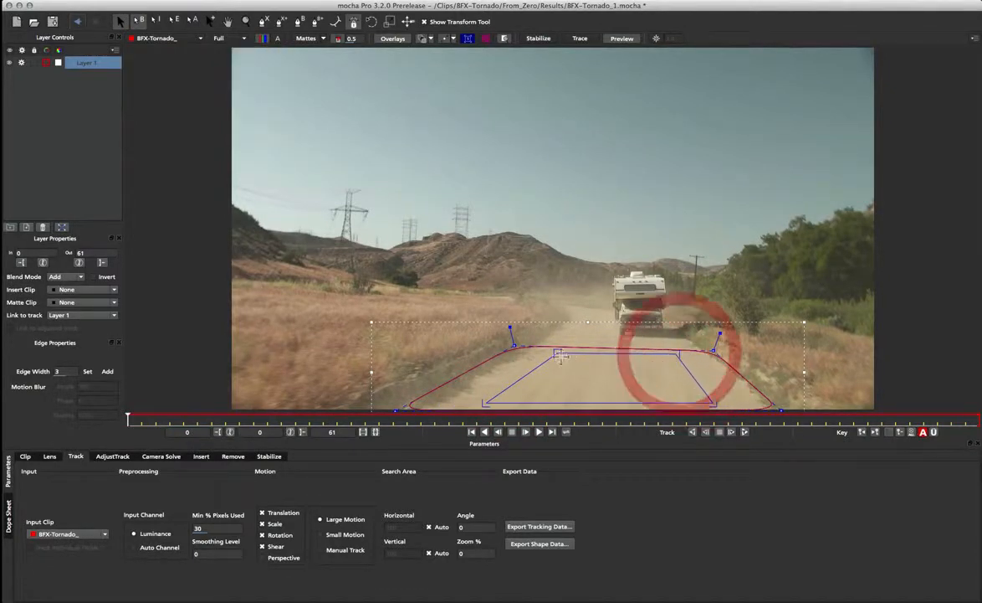
drag(557, 351, 556, 352)
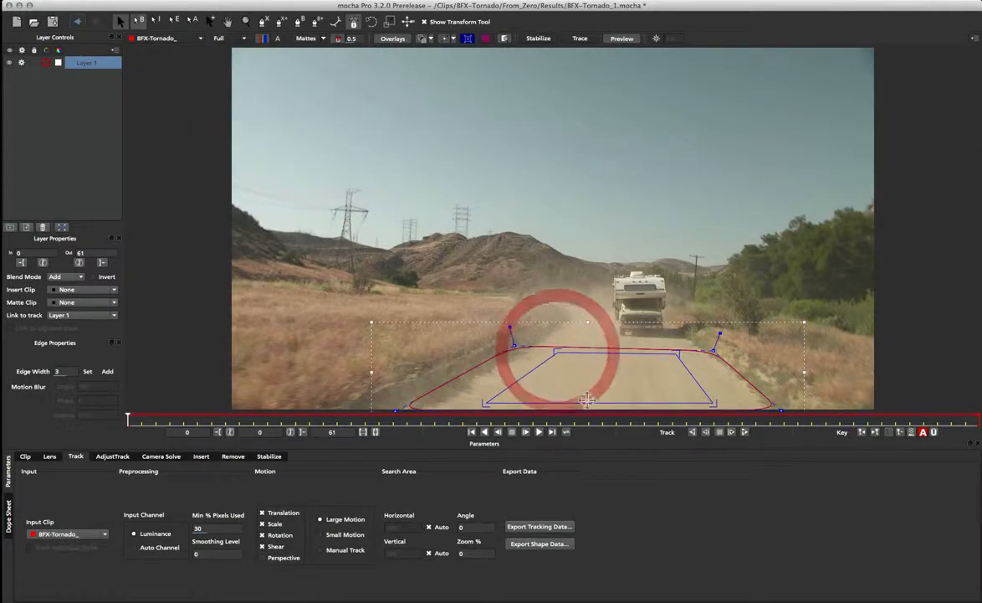
drag(587, 403, 587, 399)
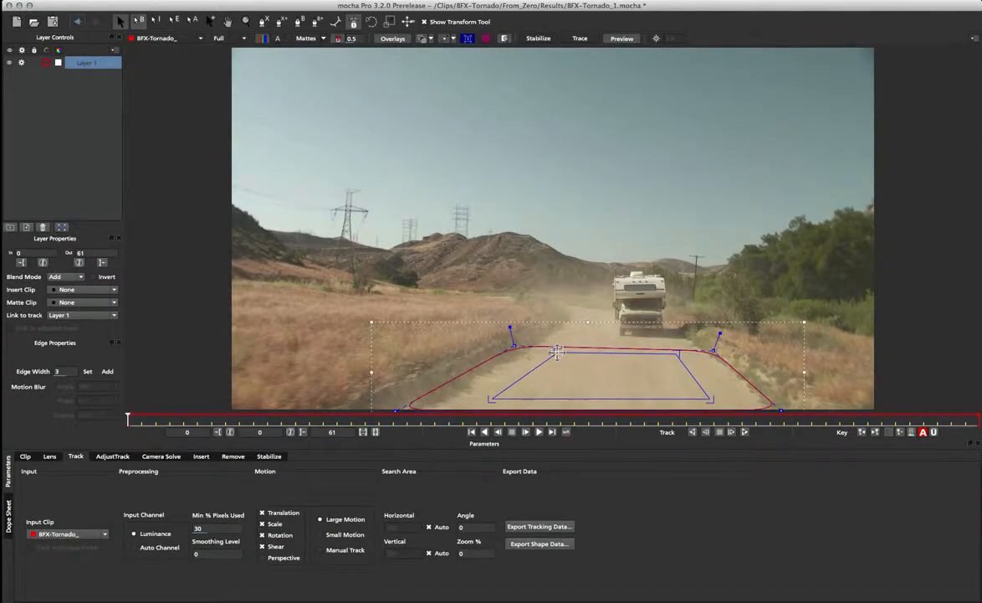
drag(555, 349, 555, 350)
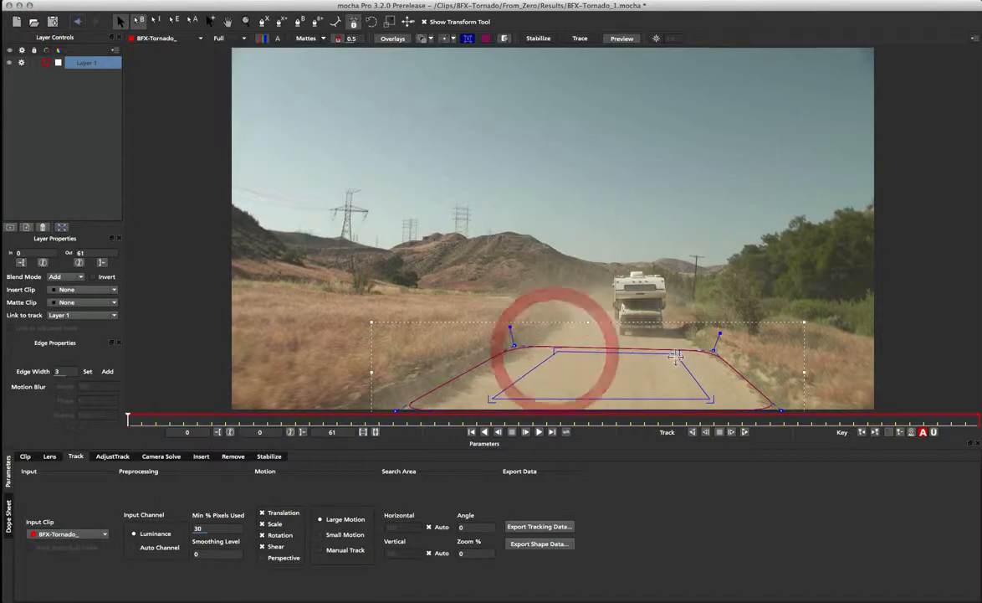
drag(676, 357, 677, 355)
Show the planar grid on the first frame and fine-tune the surface's far corners to follow the road plane
key(space)
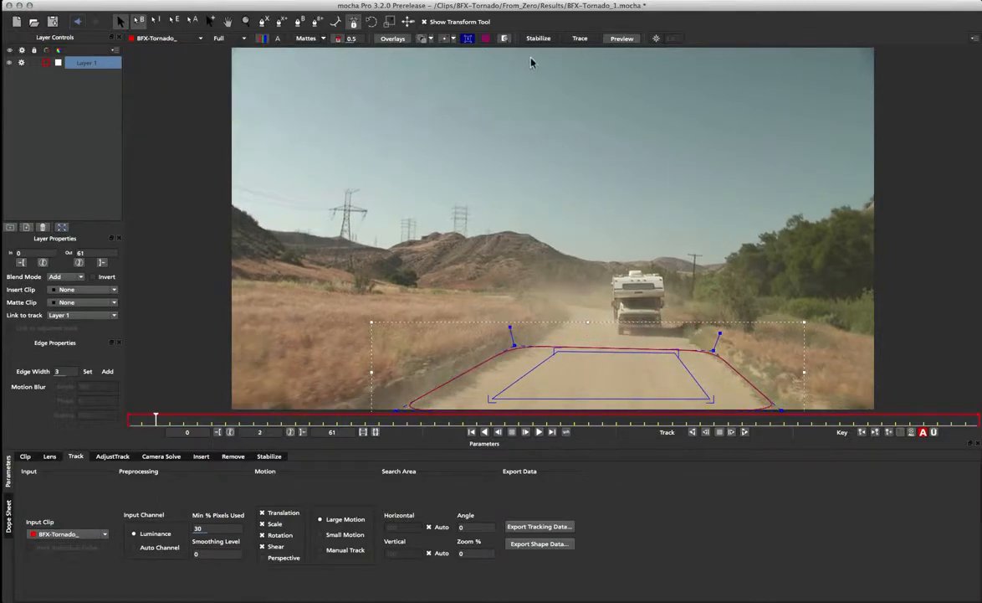
click(471, 432)
click(487, 38)
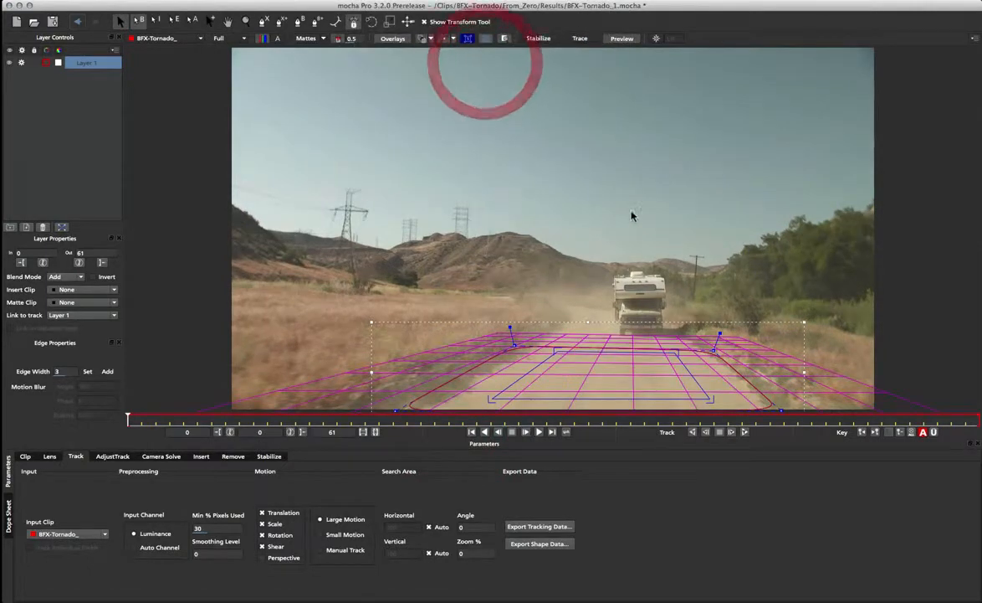
drag(673, 349, 674, 350)
click(552, 352)
mouse_move(551, 351)
mouse_down()
mouse_move(599, 288)
mouse_move(598, 361)
mouse_move(598, 268)
mouse_move(597, 366)
mouse_move(588, 199)
mouse_move(590, 361)
mouse_move(588, 344)
mouse_move(547, 357)
mouse_up()
drag(683, 360, 682, 357)
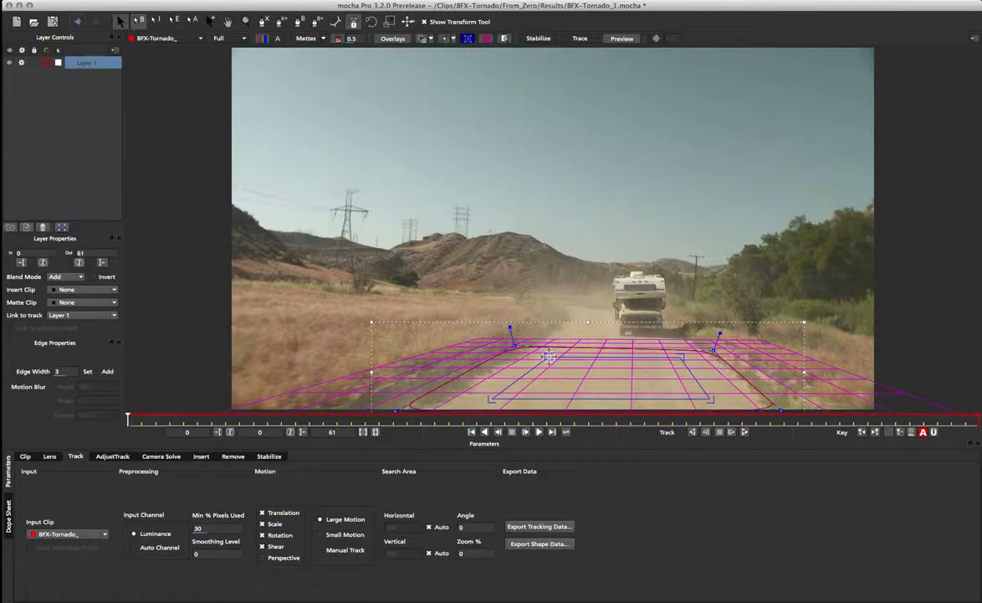
drag(549, 357, 549, 351)
drag(680, 357, 682, 356)
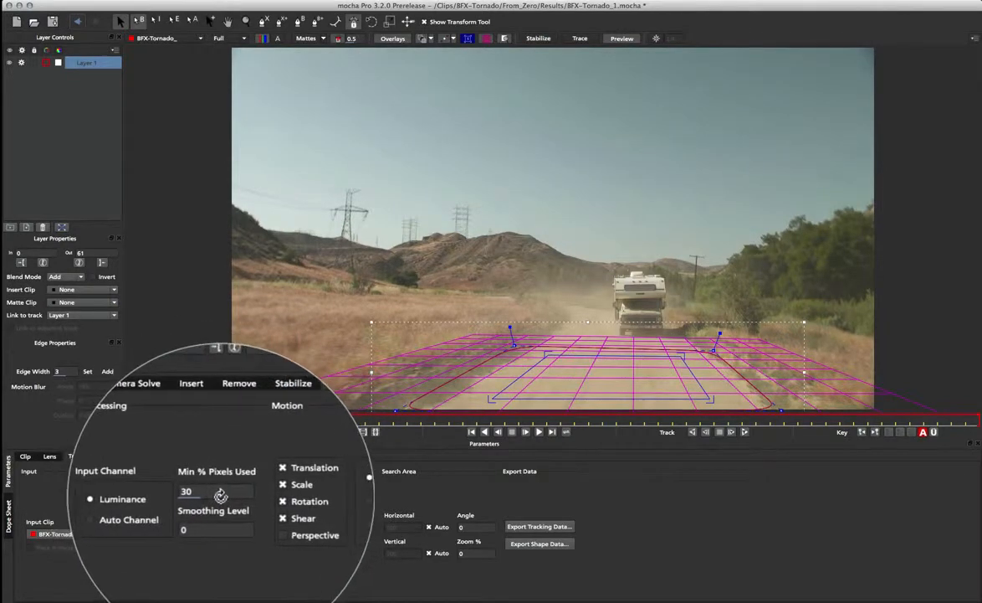
Set Min % Pixels Used to 90 and include Perspective in the tracked motion
double_click(211, 489)
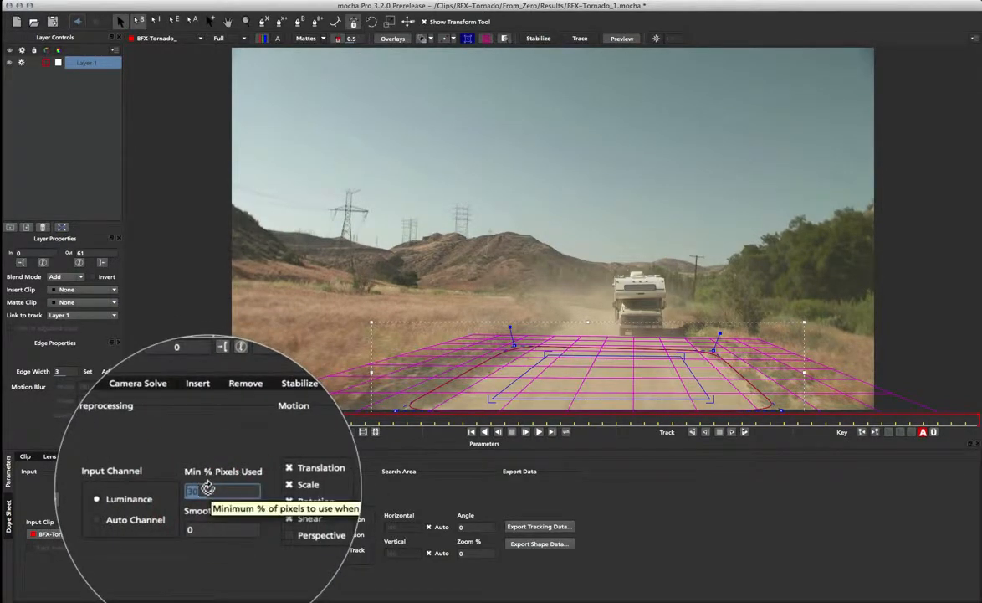
text(90)
key(Return)
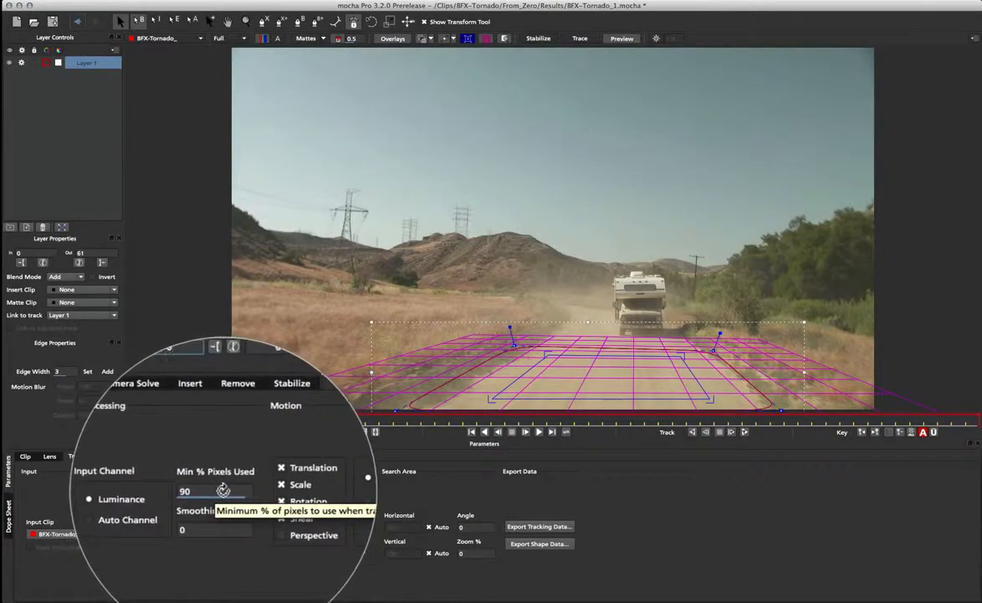
click(278, 540)
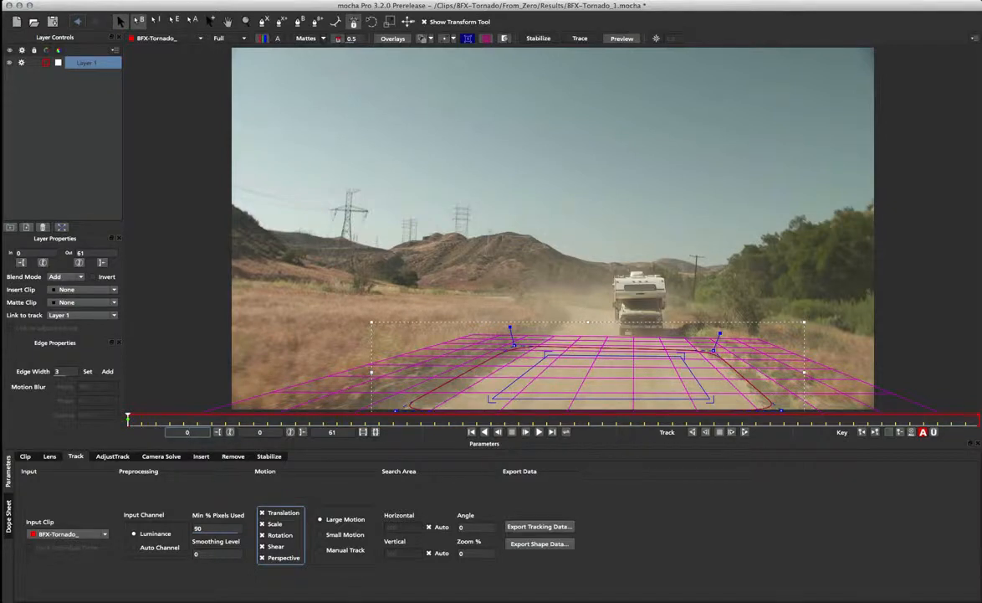
click(306, 38)
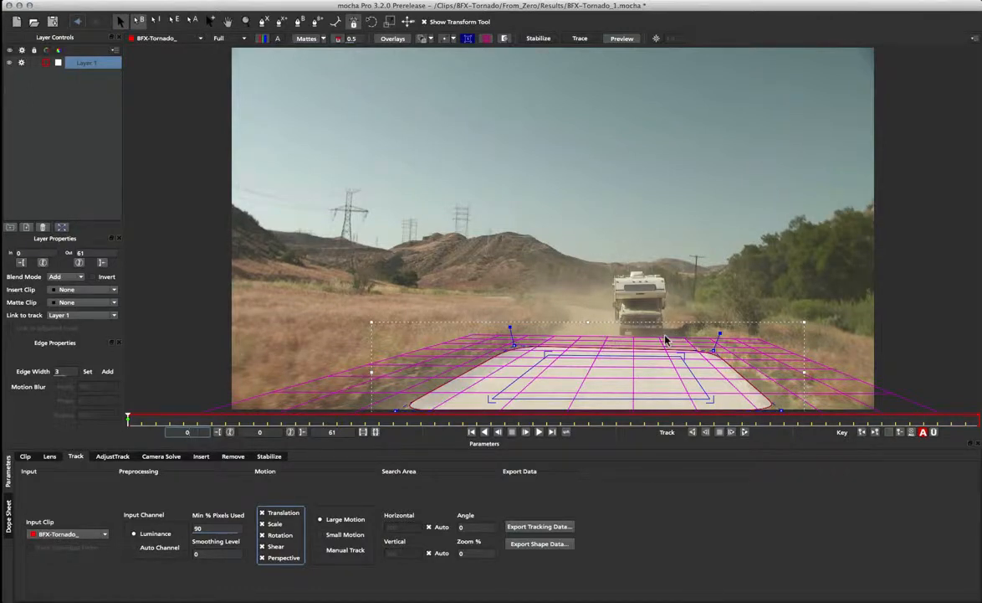
click(311, 40)
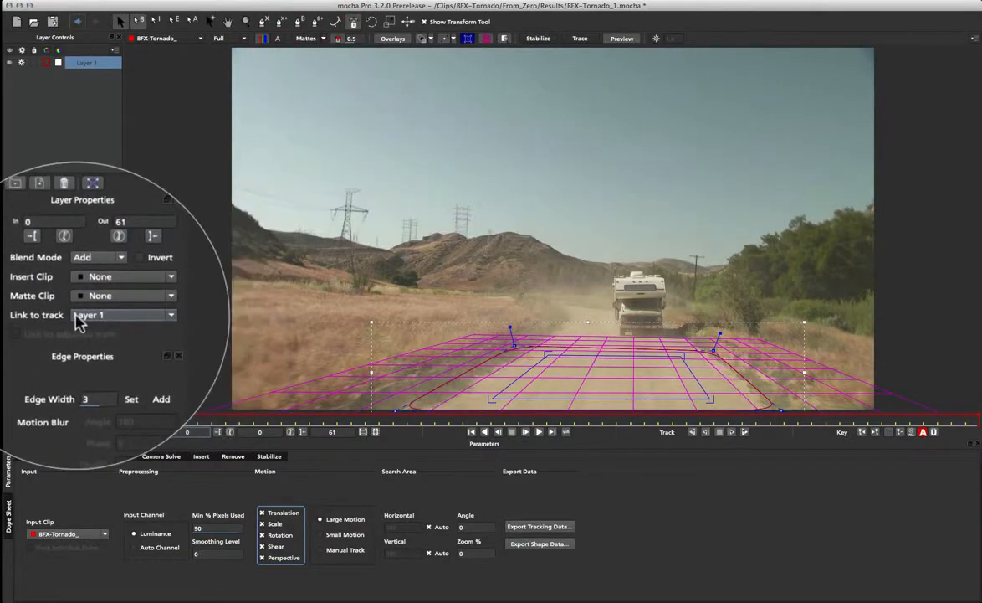
Rename the layer to road and set its Link to track to None
click(83, 64)
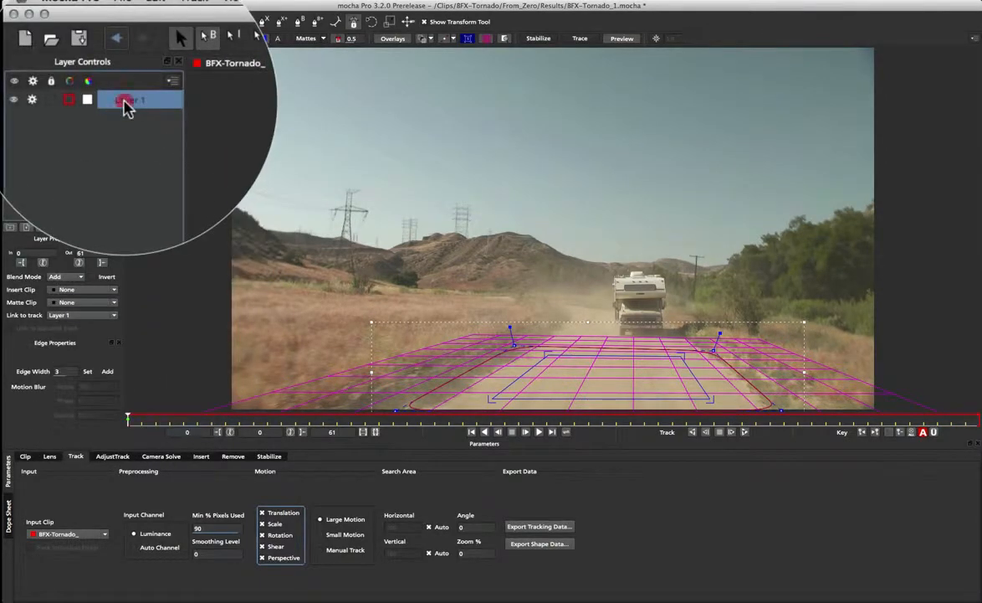
double_click(124, 103)
text(road)
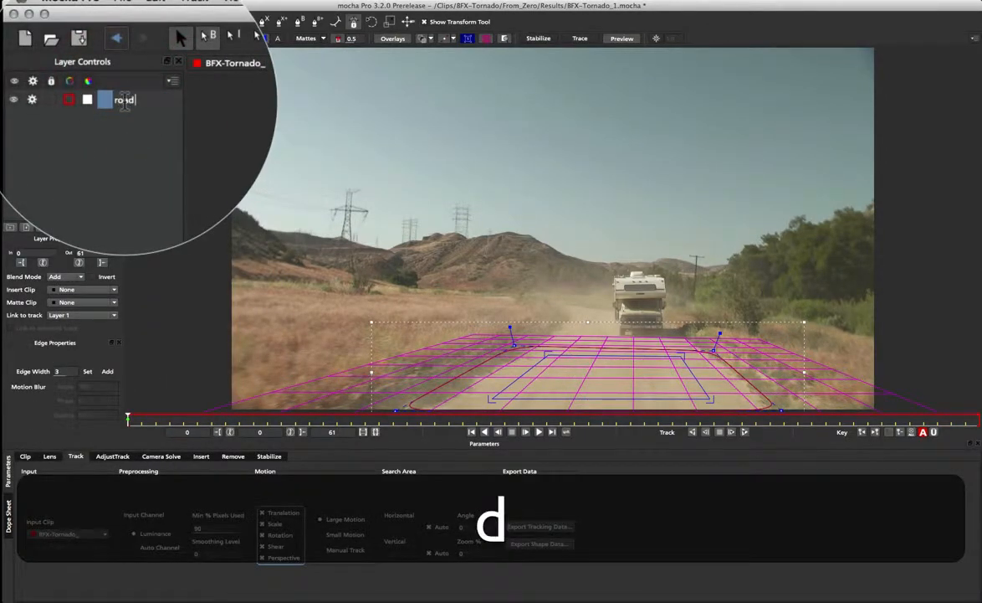
key(Return)
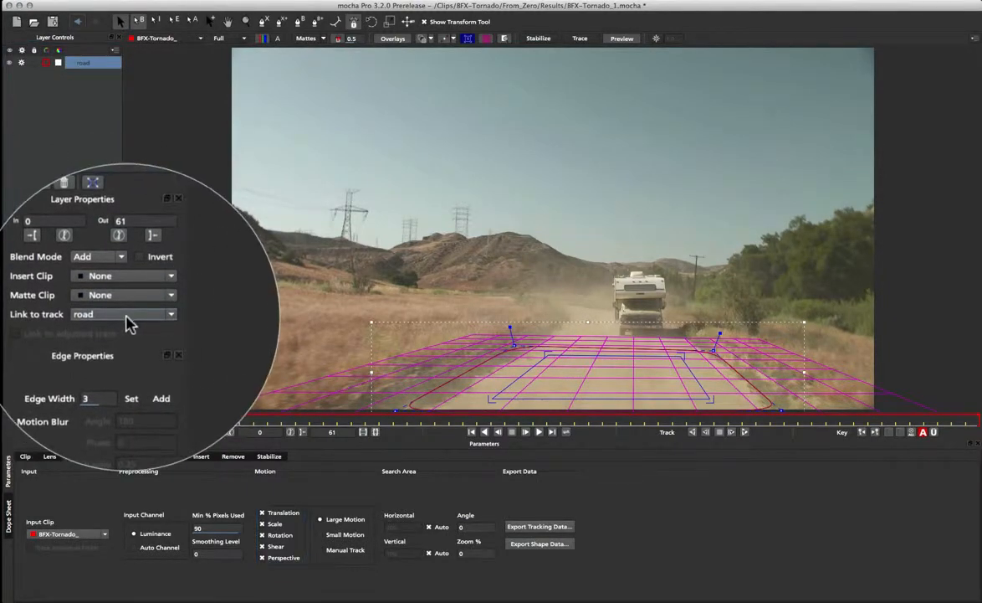
click(98, 318)
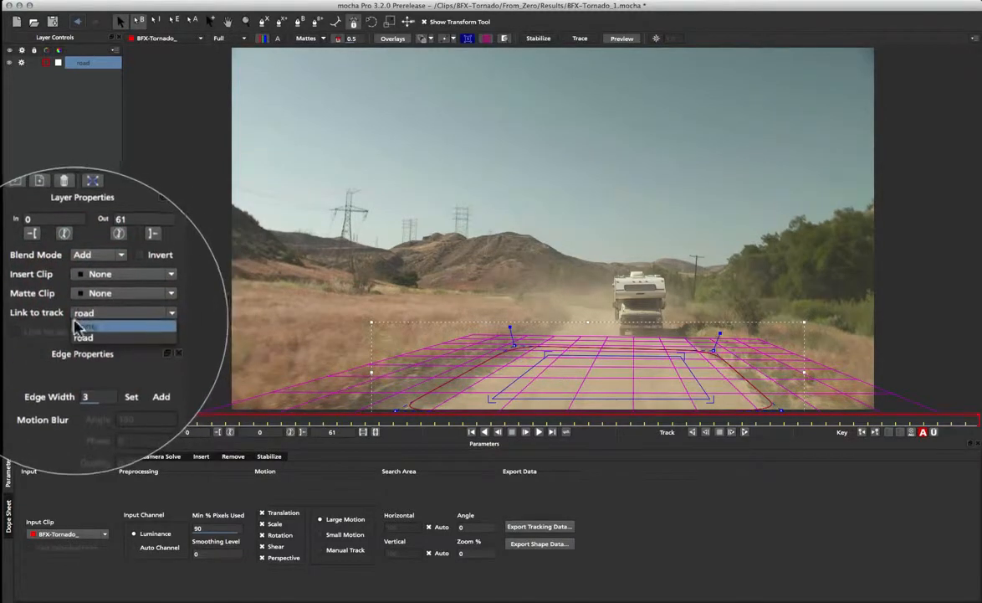
click(99, 327)
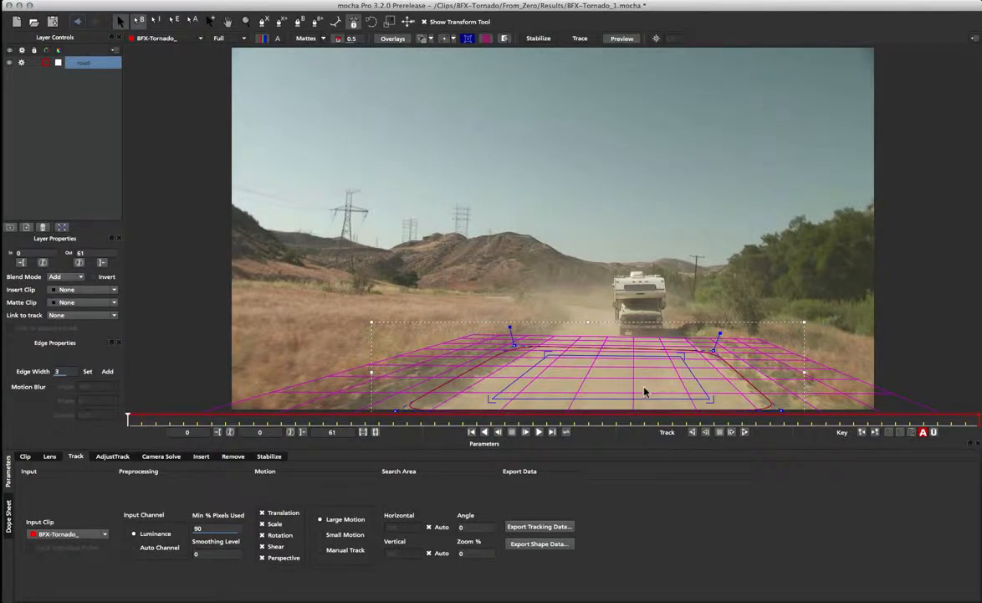
Track the road layer forward to the end of the clip, display the mattes and play back the result
click(745, 433)
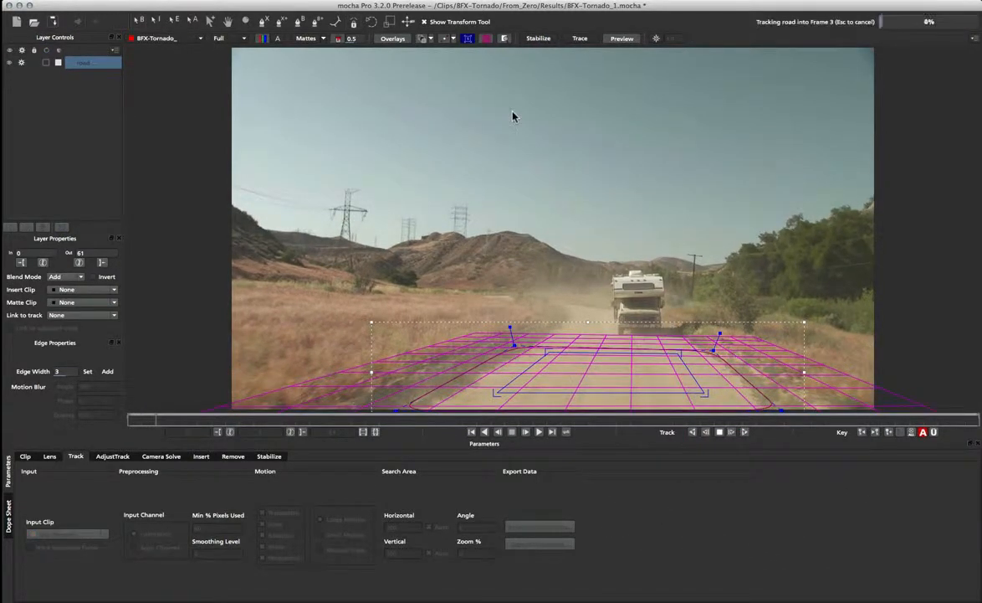
click(309, 38)
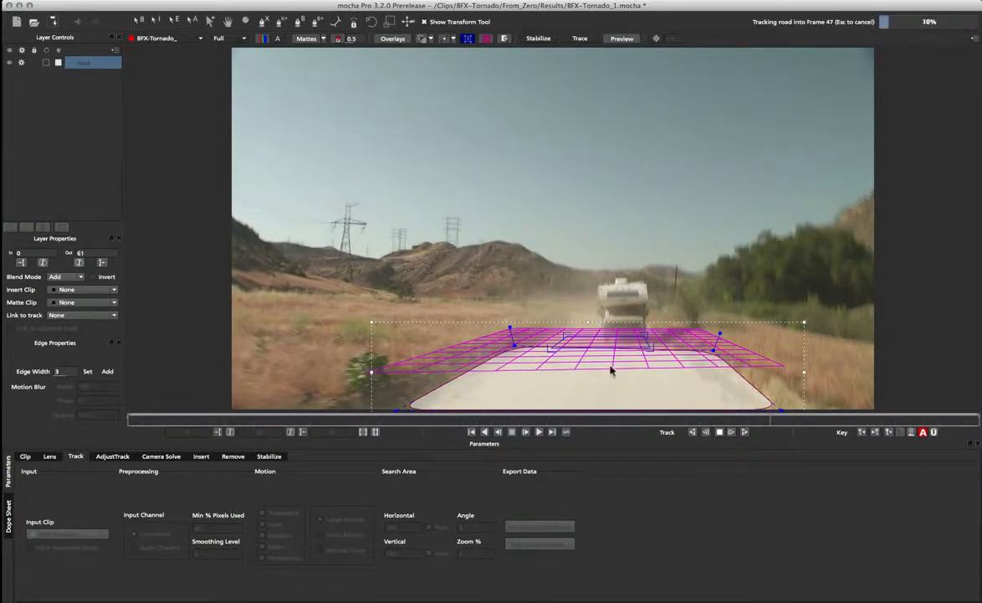
click(539, 432)
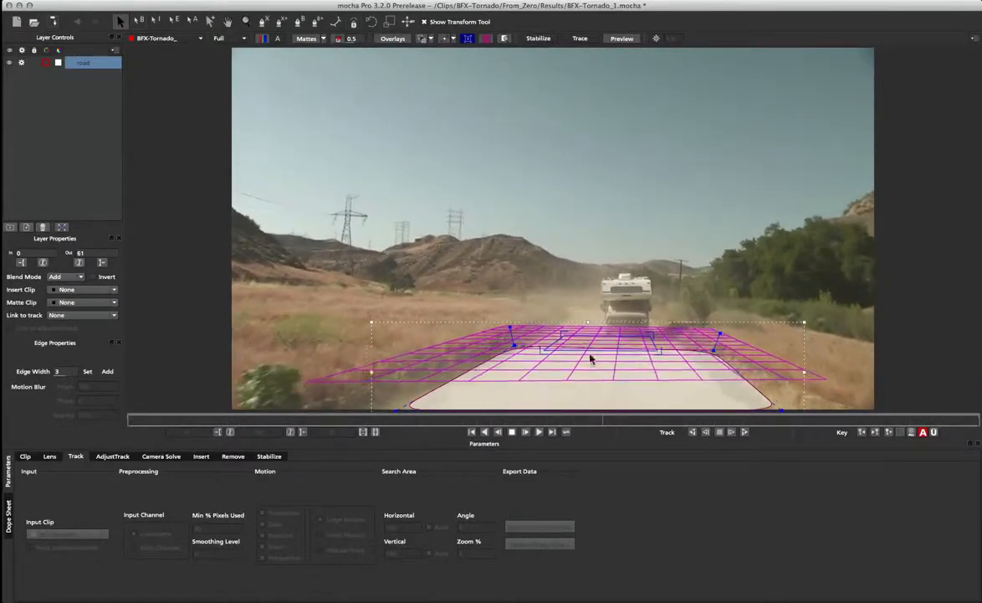
key(space)
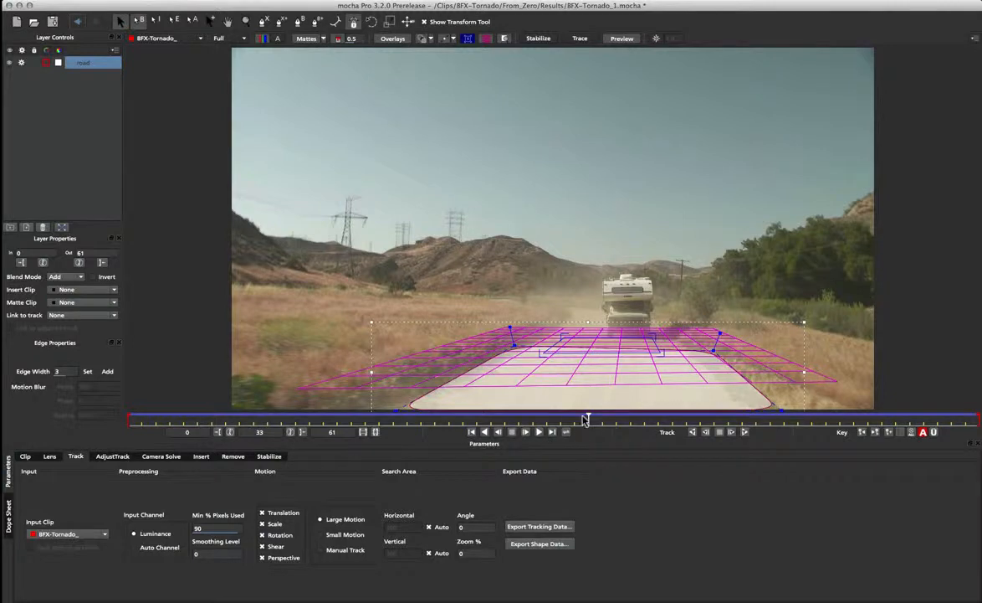
On the last frame, set the road layer's Link to track to road, then scrub back to frame 5 to check the spline
drag(587, 416, 977, 416)
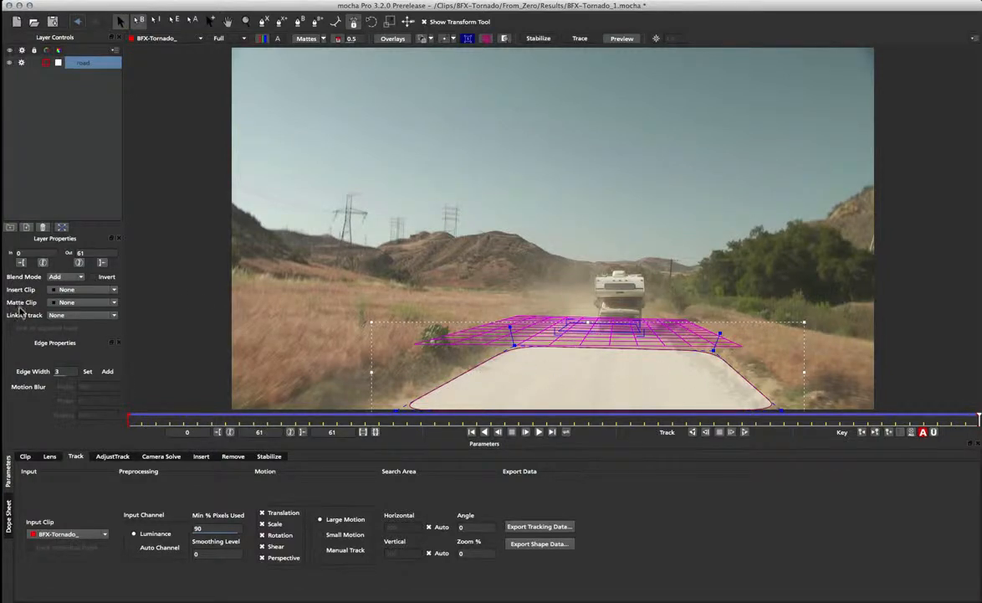
click(101, 318)
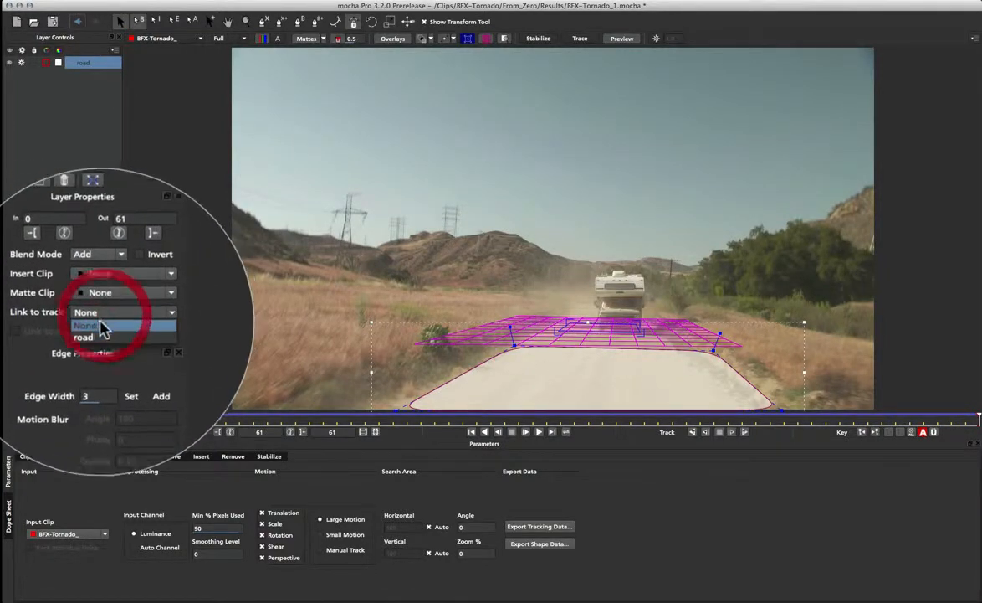
click(88, 334)
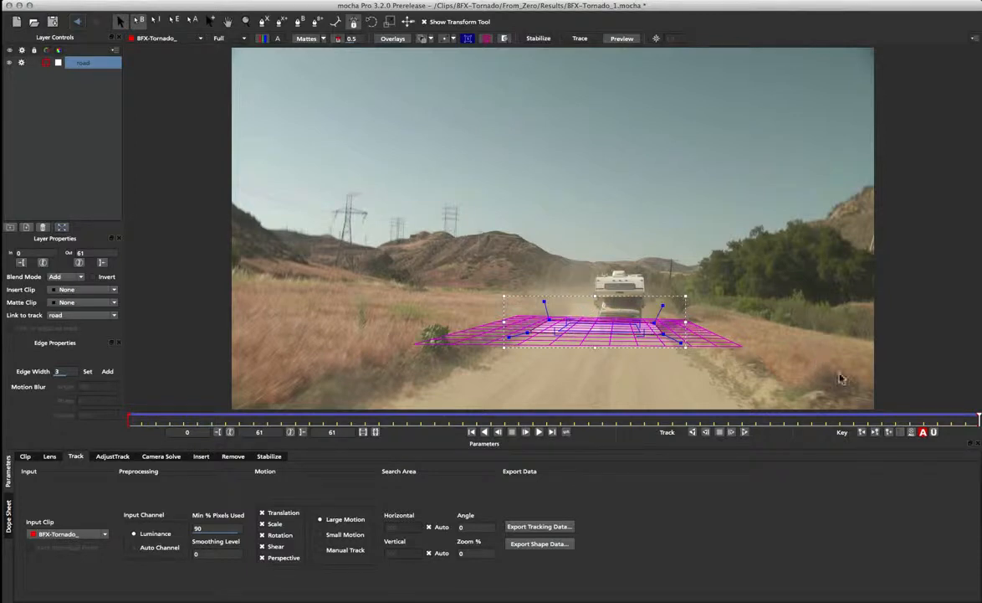
drag(976, 418, 195, 414)
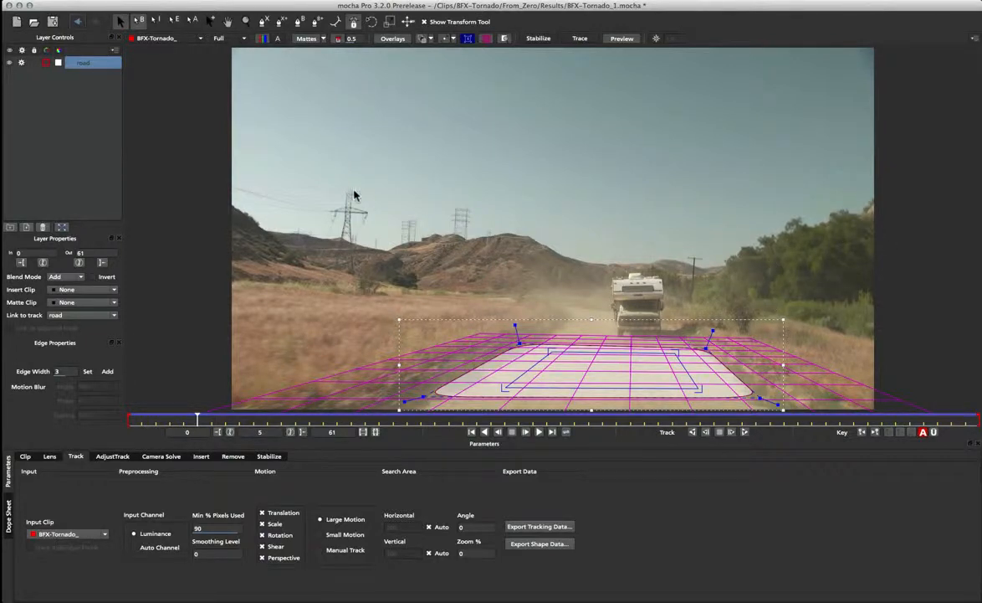
Draw a closed four-point X-Spline around the trees on the right side of the road
click(264, 22)
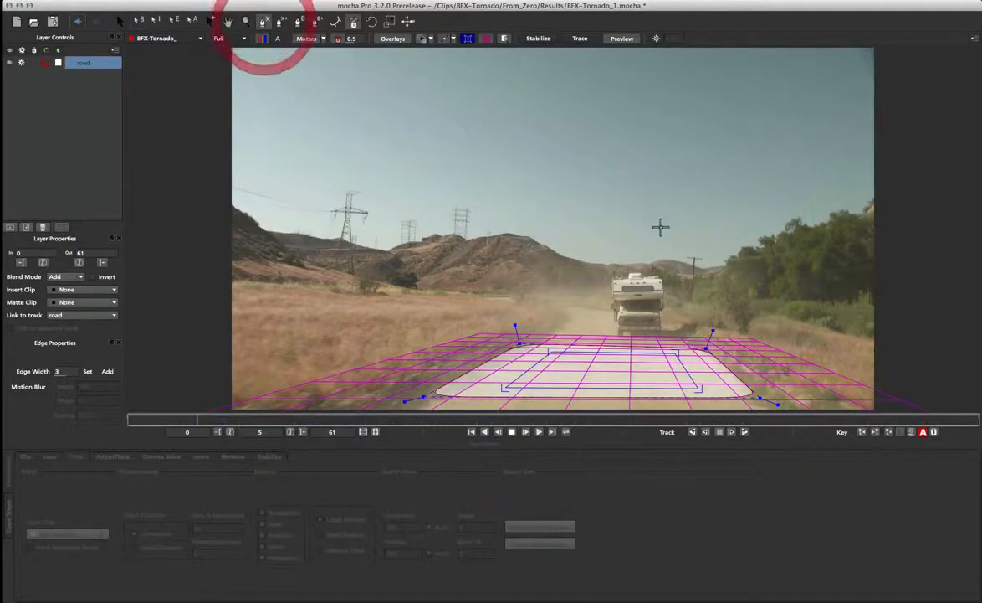
click(837, 231)
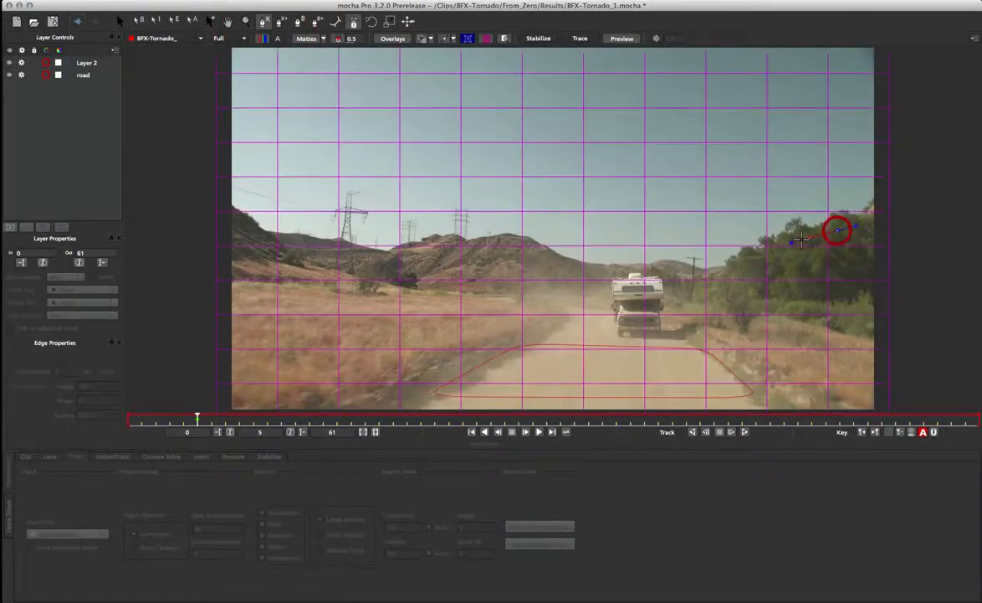
click(756, 249)
click(743, 290)
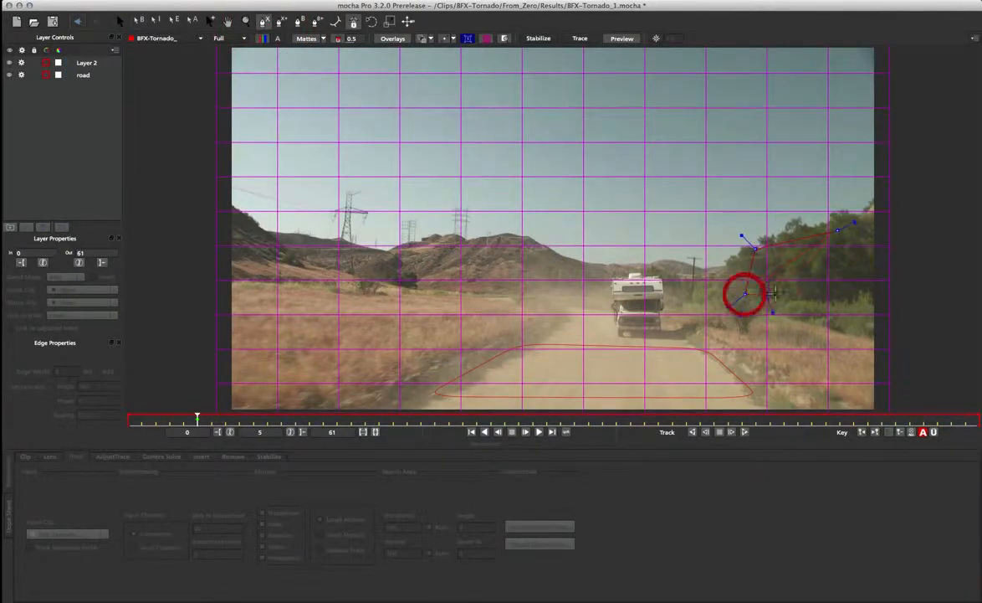
right_click(840, 299)
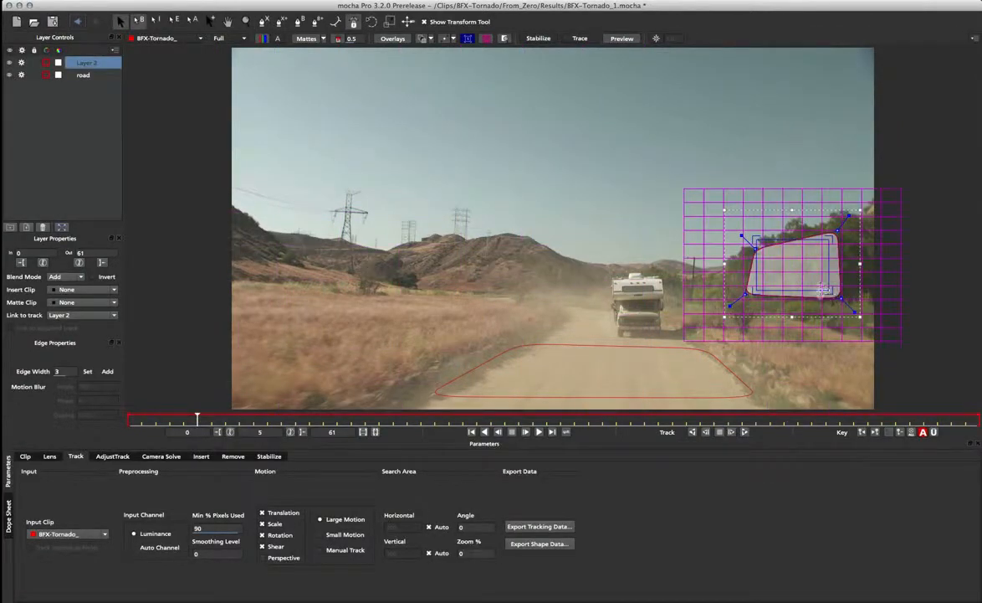
Adjust the new layer's surface corners so the planar grid follows the perspective of the tree line
drag(756, 239, 760, 286)
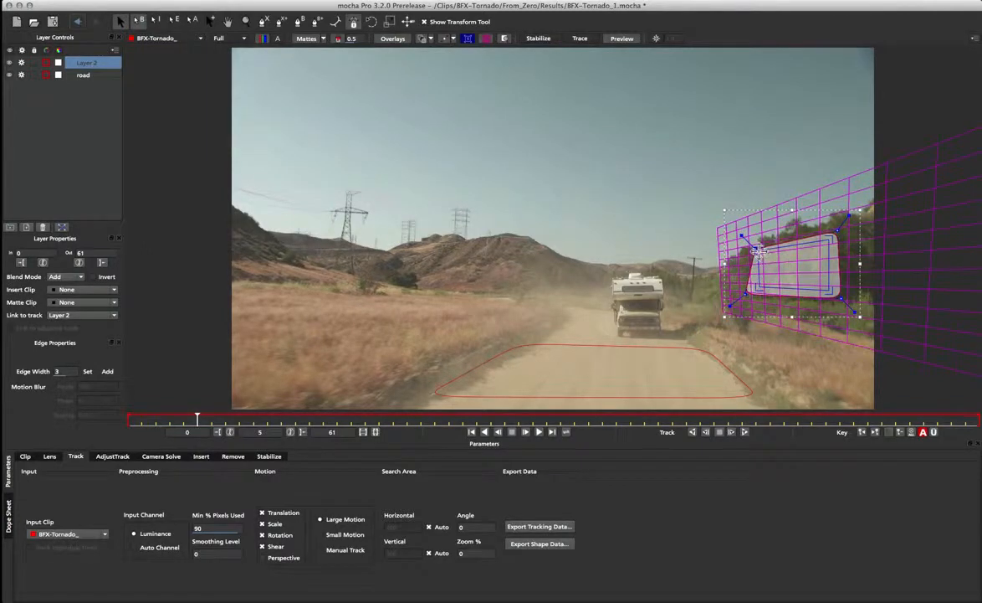
drag(757, 248, 758, 252)
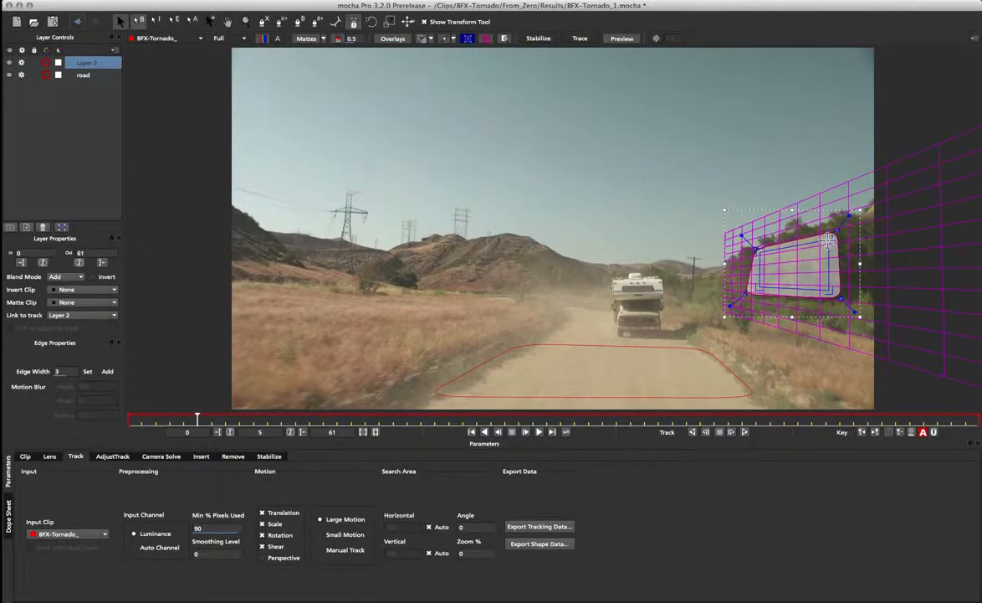
drag(828, 290, 828, 290)
drag(759, 252, 756, 287)
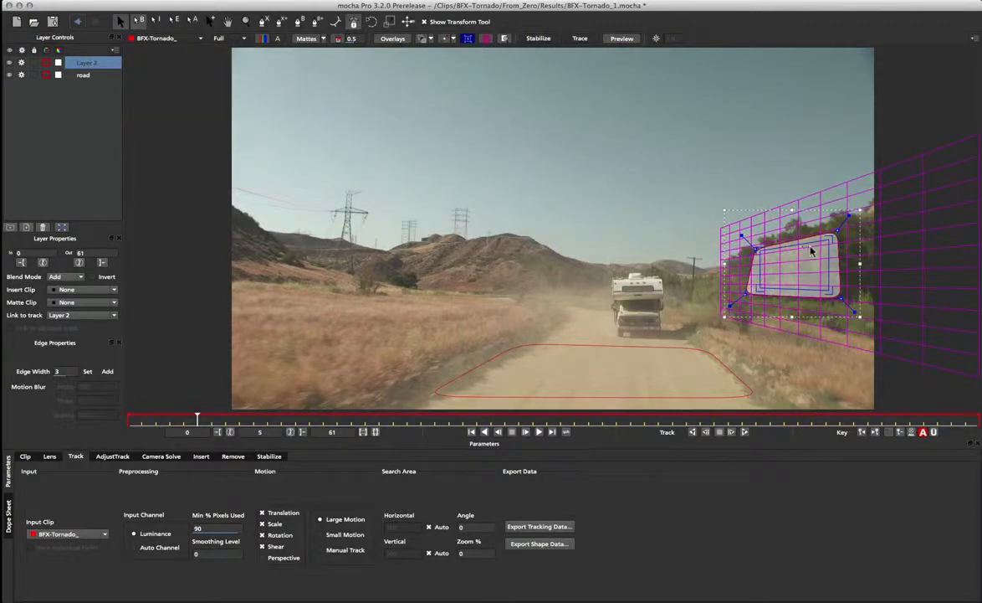
Go to frame 4, include Perspective in the tracked motion and rename the tree layer as trees
key(Left)
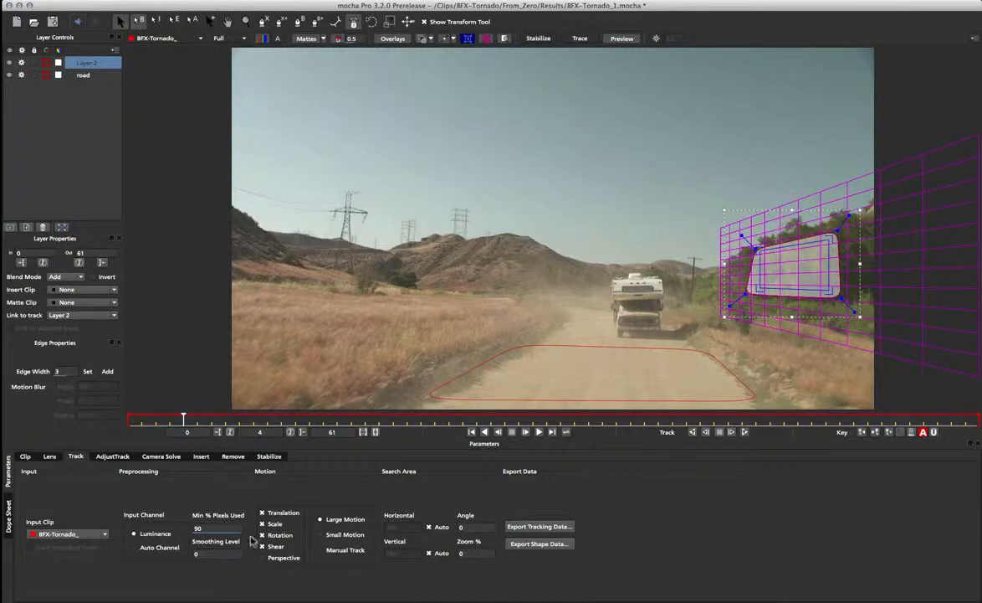
click(264, 559)
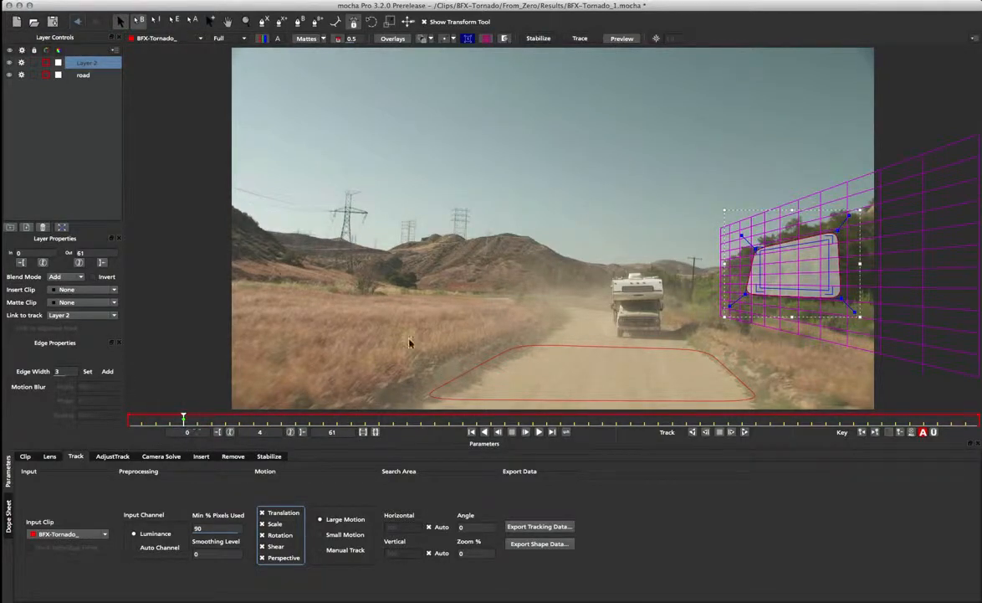
double_click(87, 63)
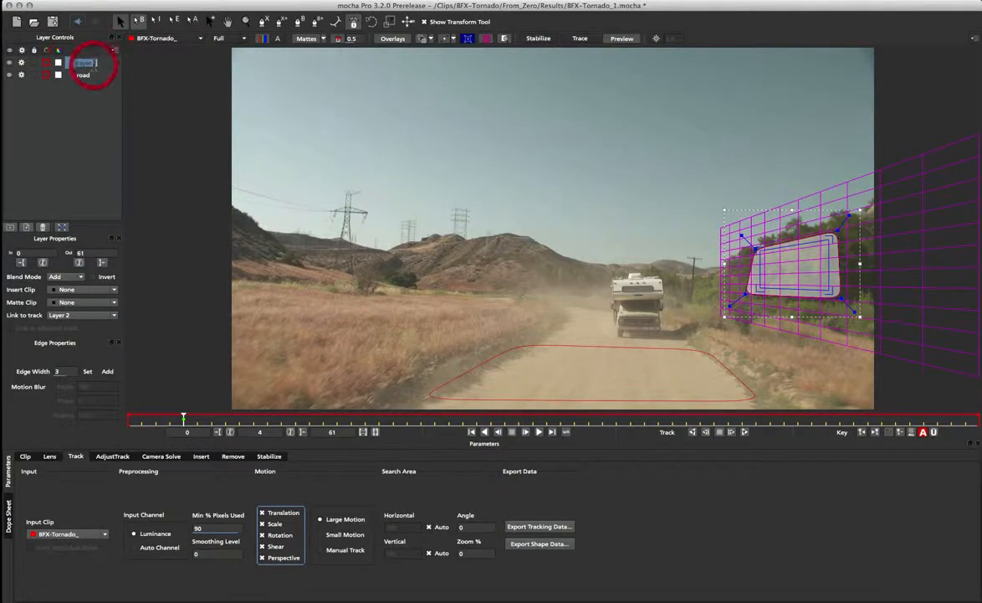
text(trees)
key(Return)
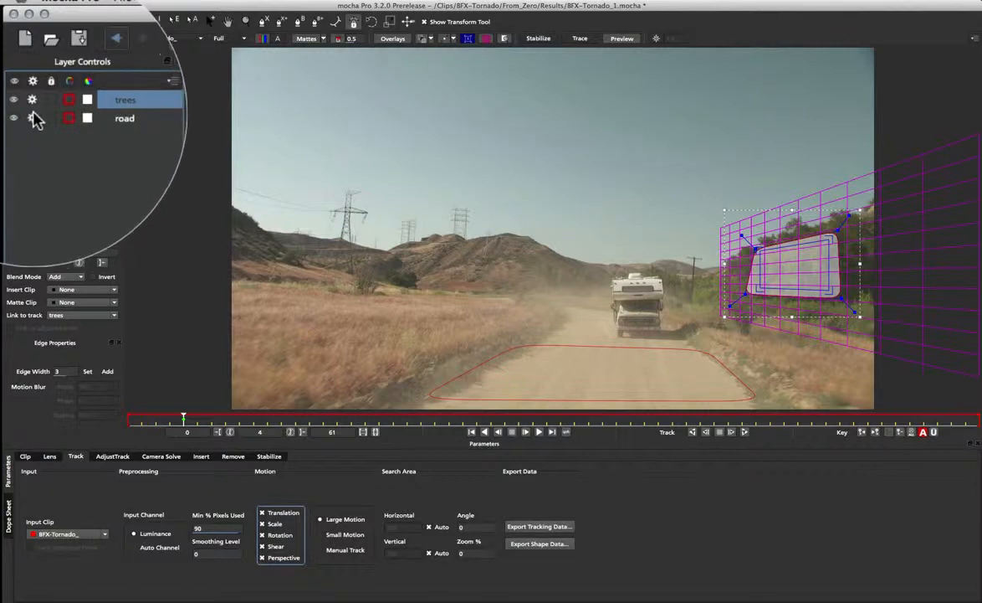
Turn off processing for the road layer, and track the trees layer backward and forward from frame 4 through the whole clip
click(31, 122)
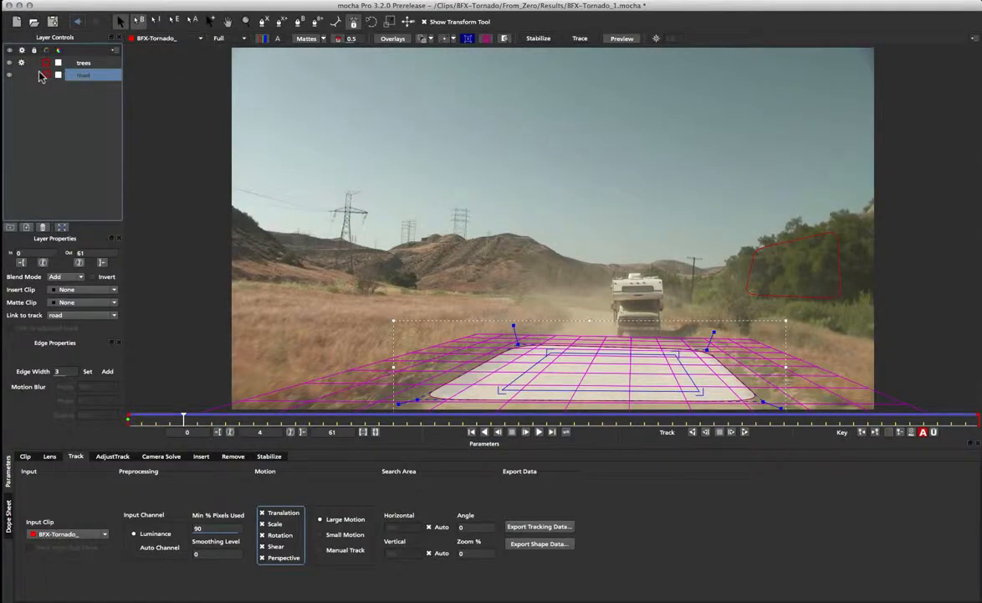
click(85, 64)
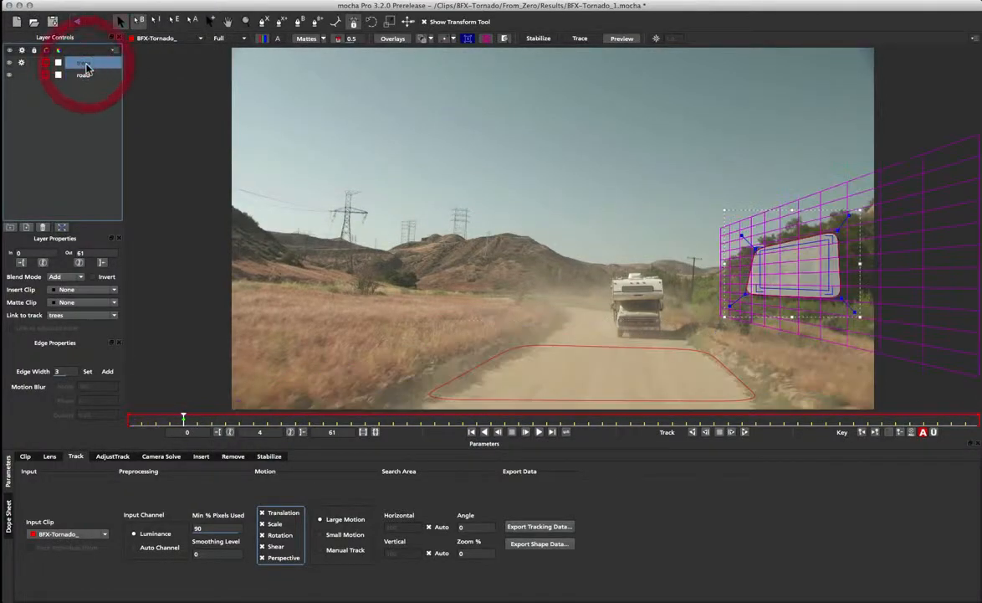
click(692, 433)
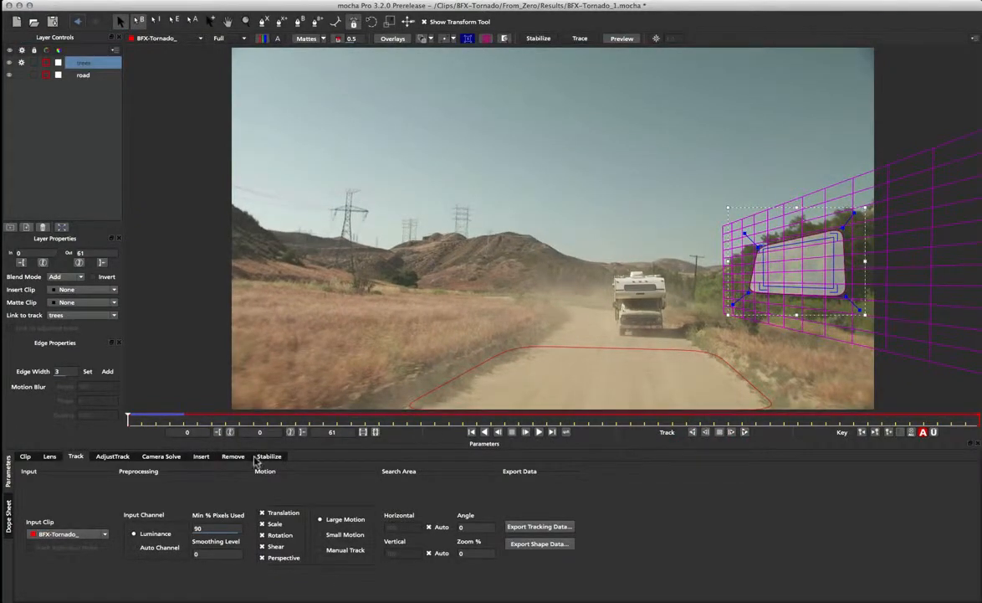
drag(126, 418, 184, 418)
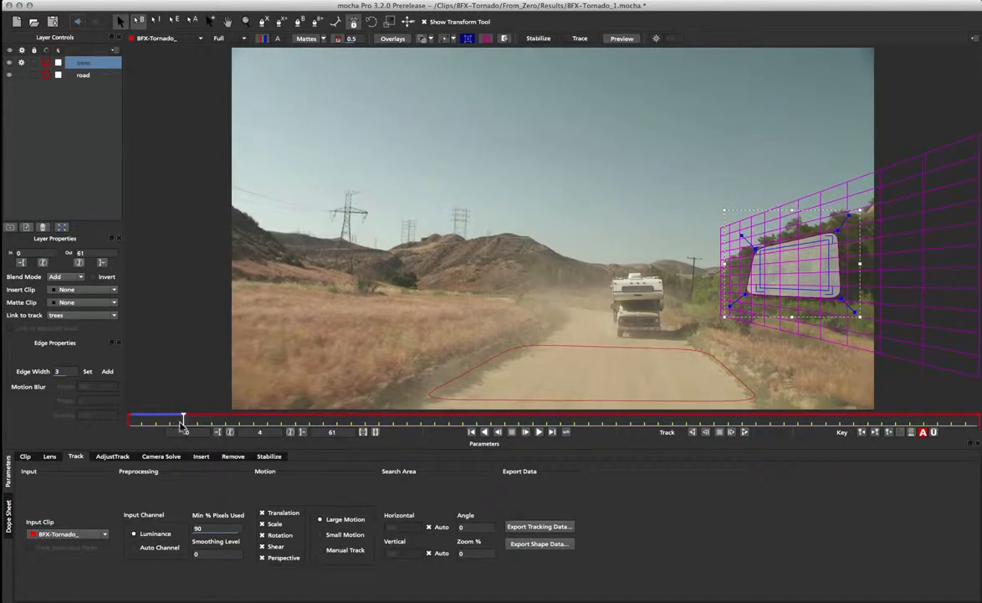
click(746, 431)
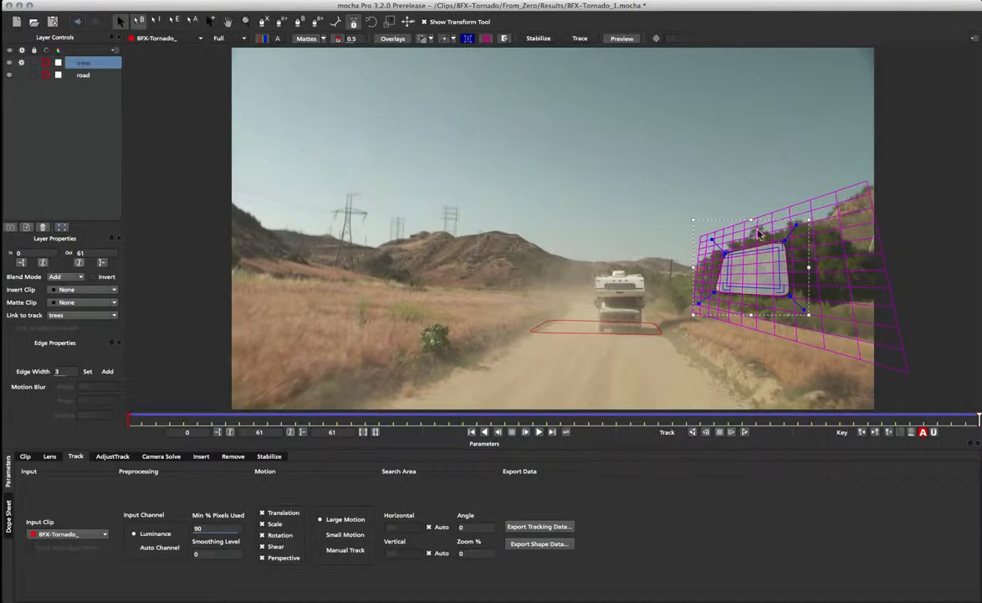
drag(978, 418, 7, 366)
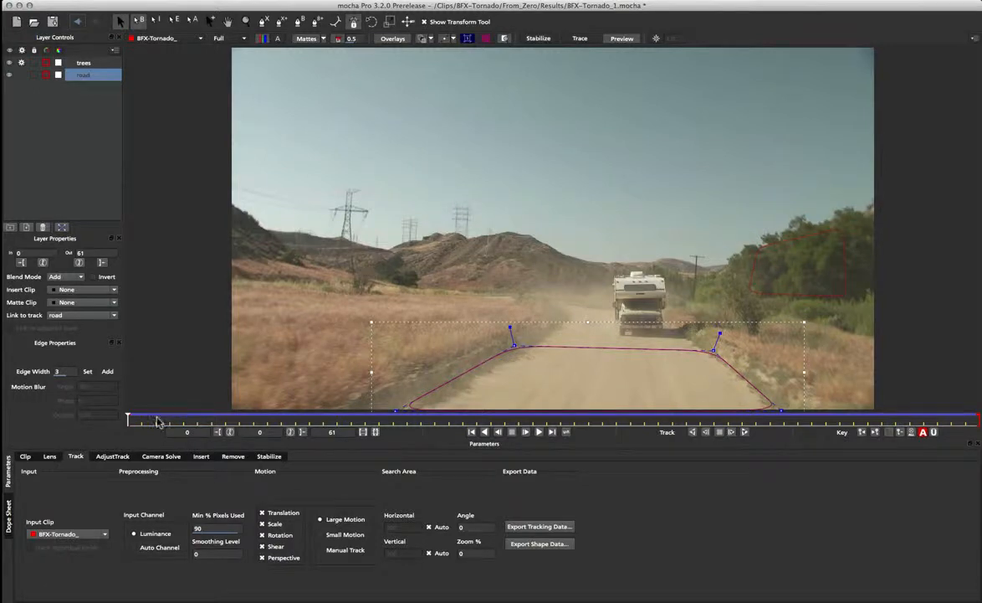
On the first frame, draw a closed X-Spline around the background hill slope below the power pylons
drag(127, 419, 21, 395)
click(266, 21)
click(462, 239)
click(411, 257)
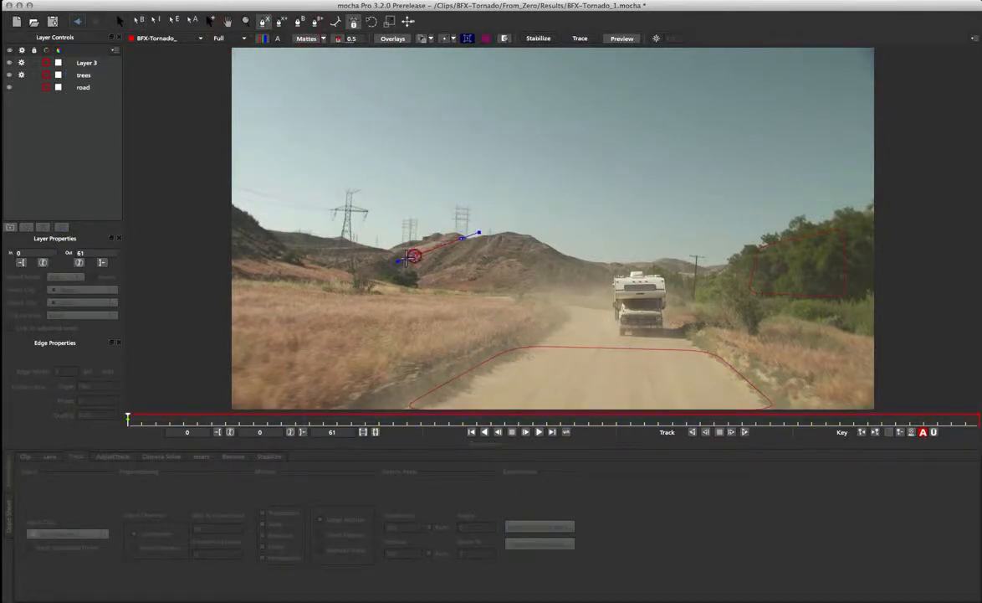
click(408, 260)
click(415, 272)
click(431, 277)
click(461, 271)
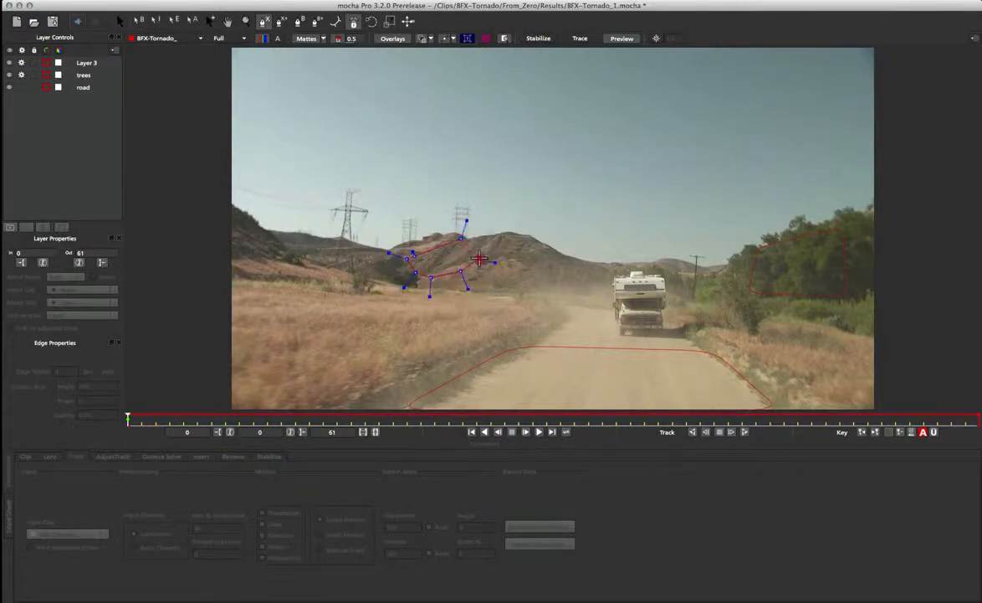
click(481, 257)
click(486, 241)
click(485, 233)
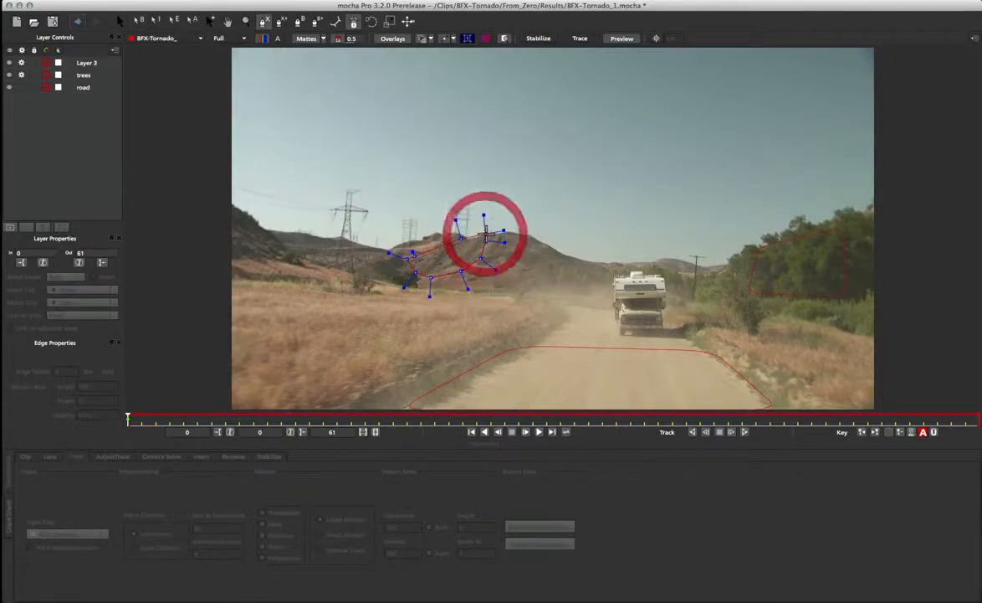
right_click(504, 239)
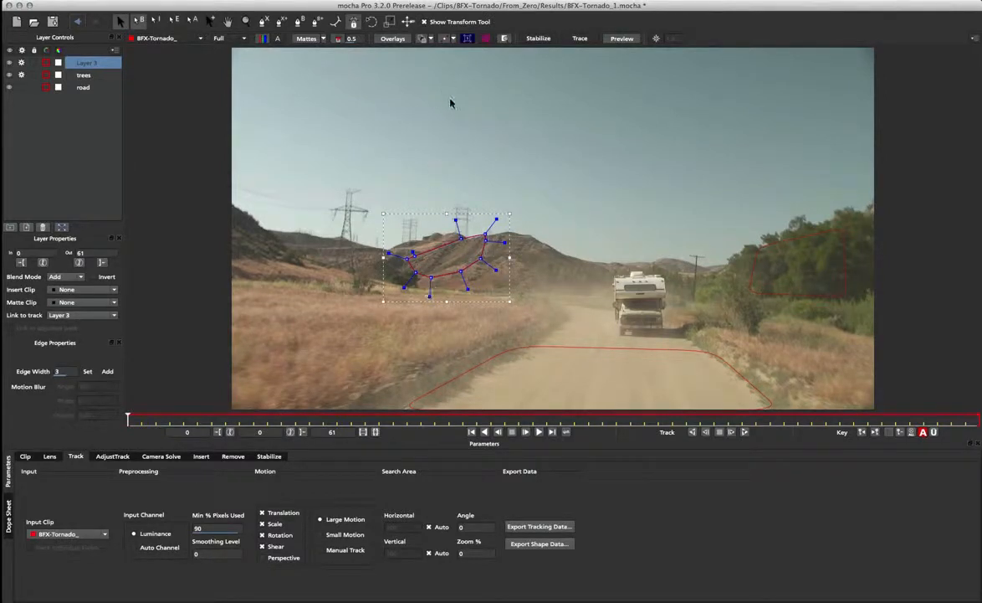
Show the planar surface, skew its corners to match the hill's slope and include Perspective in the tracked motion
click(470, 39)
click(466, 40)
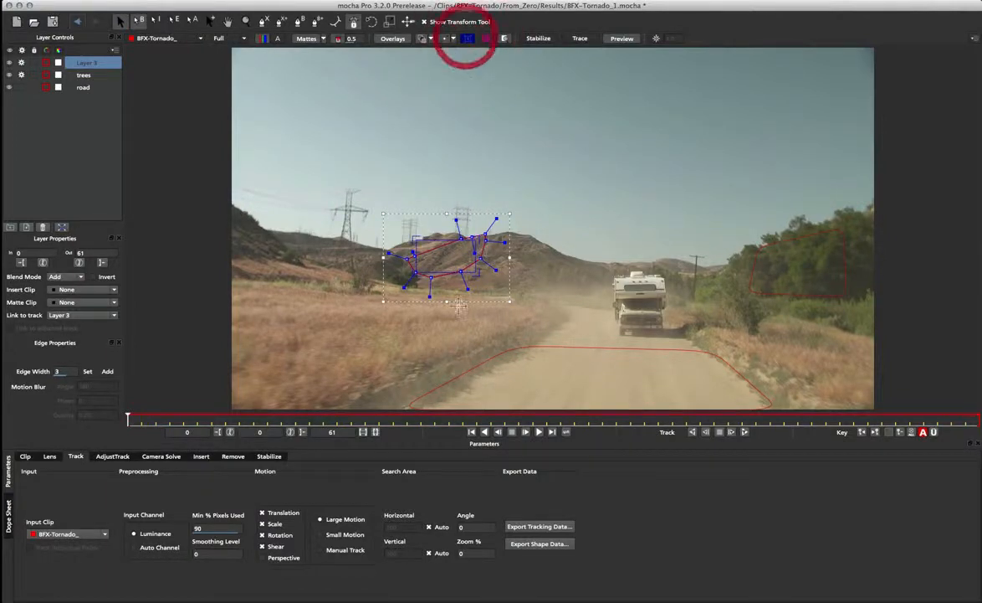
click(441, 250)
drag(416, 253, 443, 266)
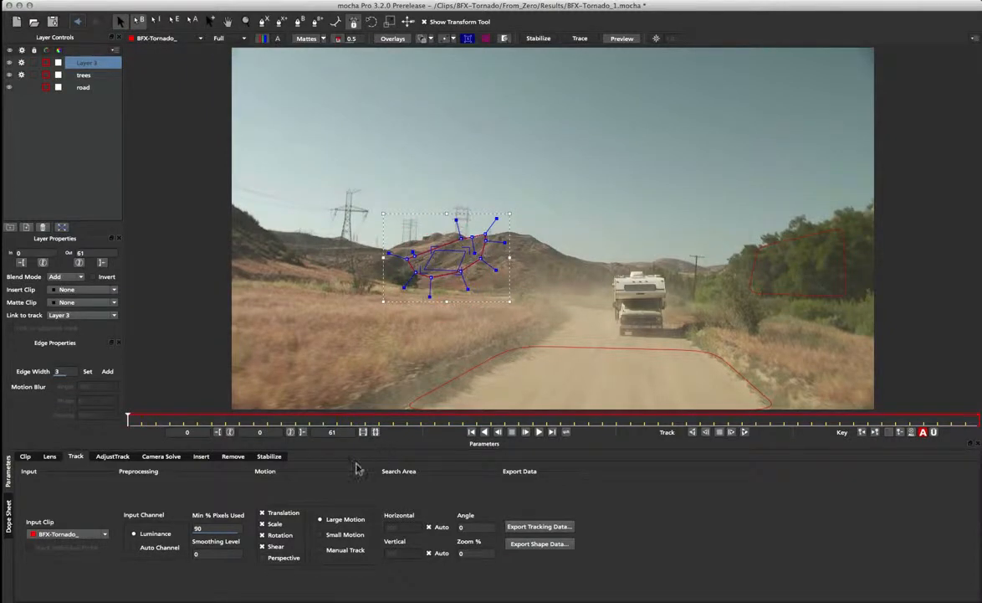
click(279, 557)
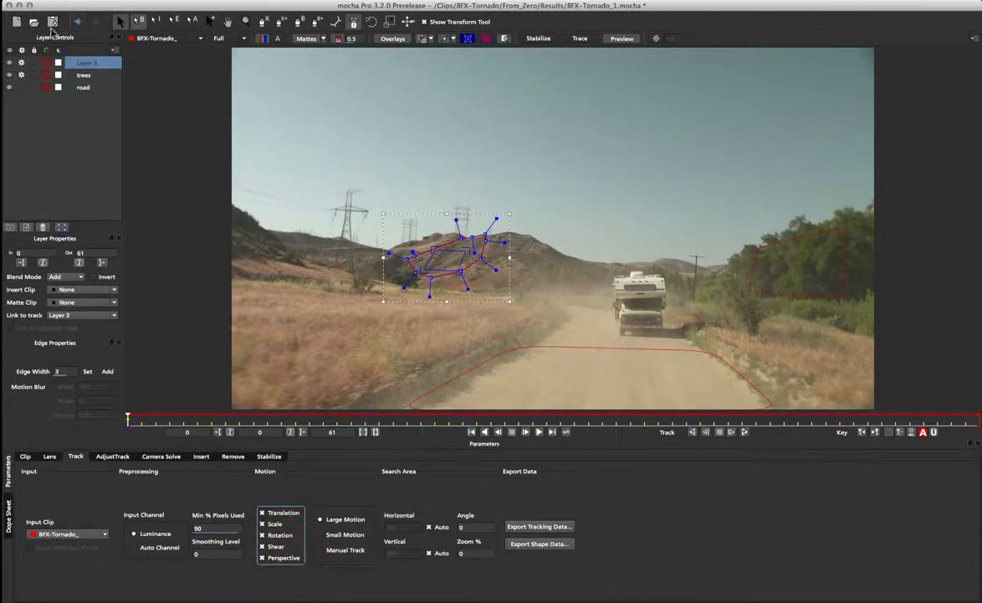
Turn off processing for the trees layer and rename the hill layer as back hill
click(22, 75)
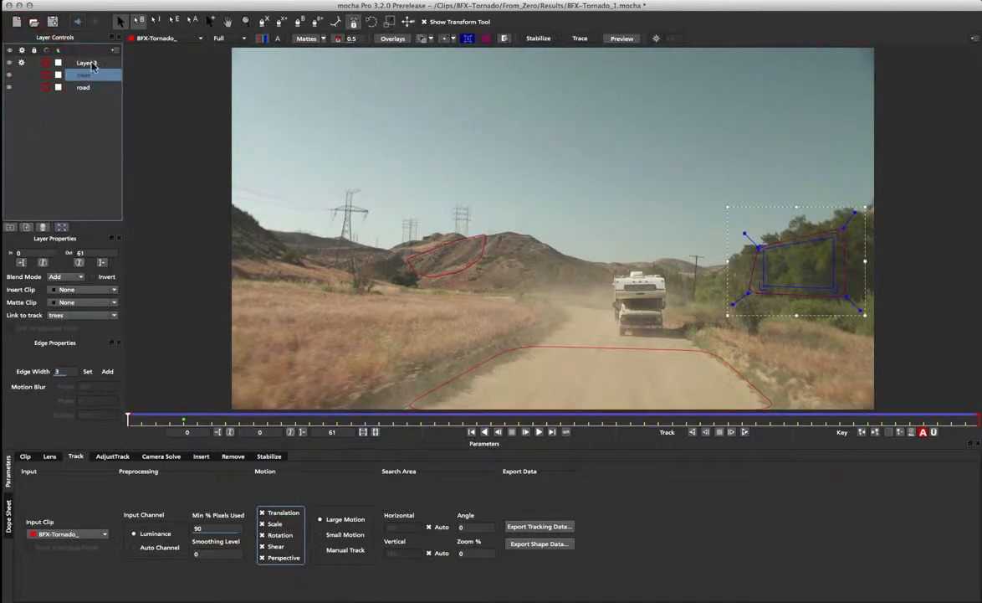
double_click(87, 63)
text(back hill)
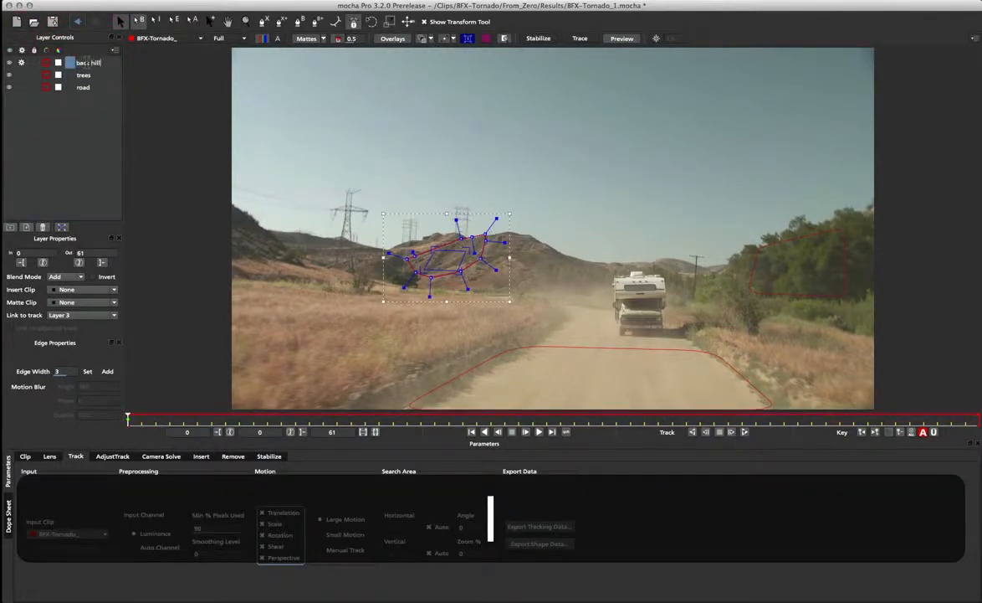
key(Return)
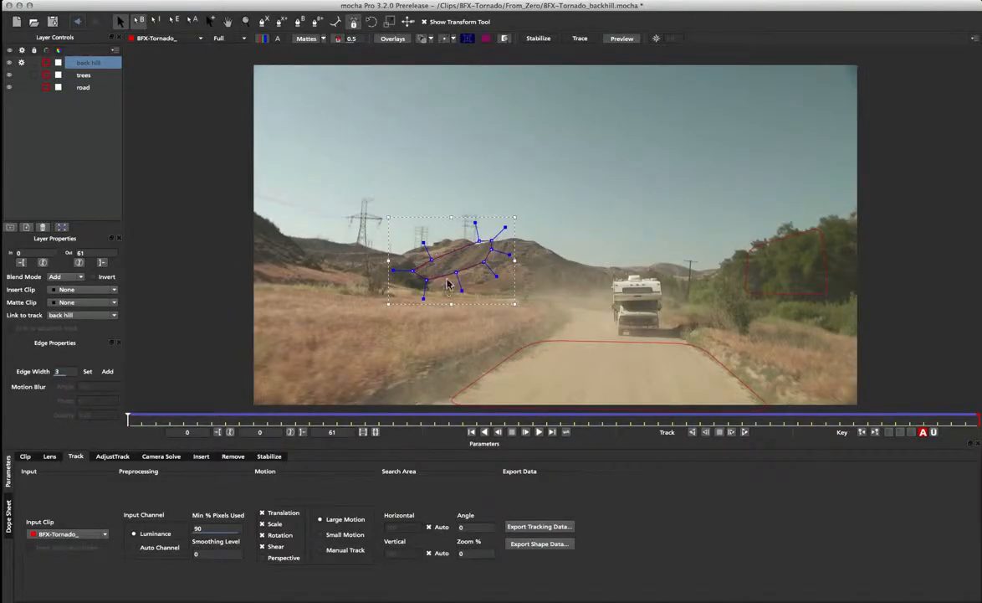
Show the planar surface and fit the back hill layer's surface inside its spline on the slope
click(468, 39)
drag(449, 272, 447, 260)
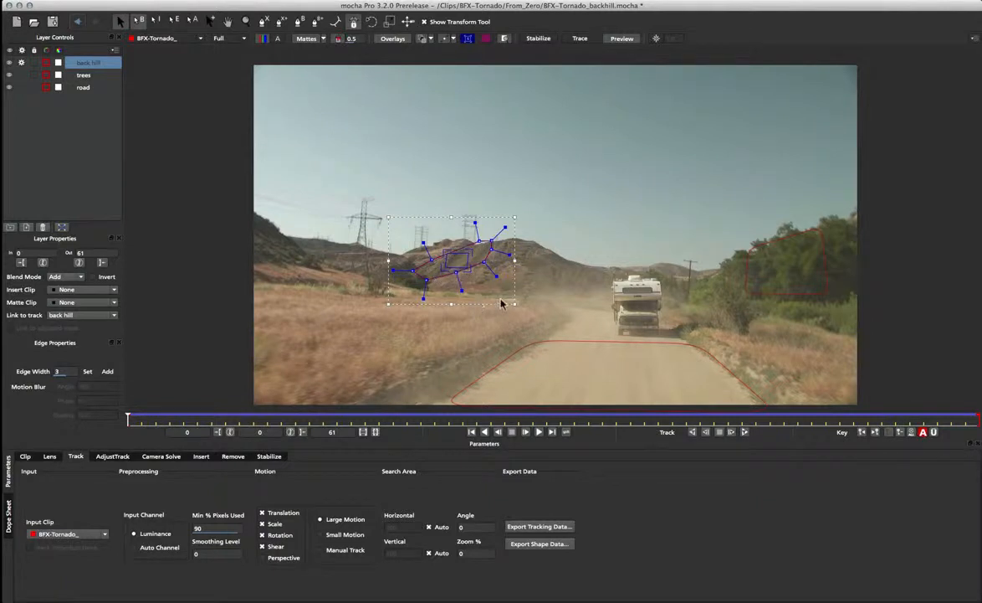
Select the road and trees layers in the viewer to examine how their surfaces sit on their planes
click(548, 344)
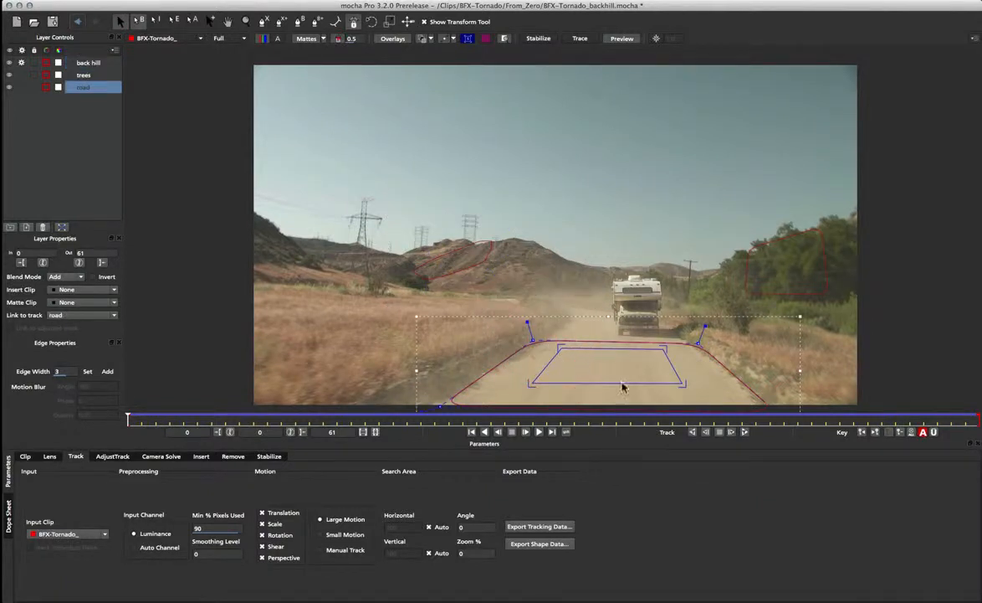
click(802, 297)
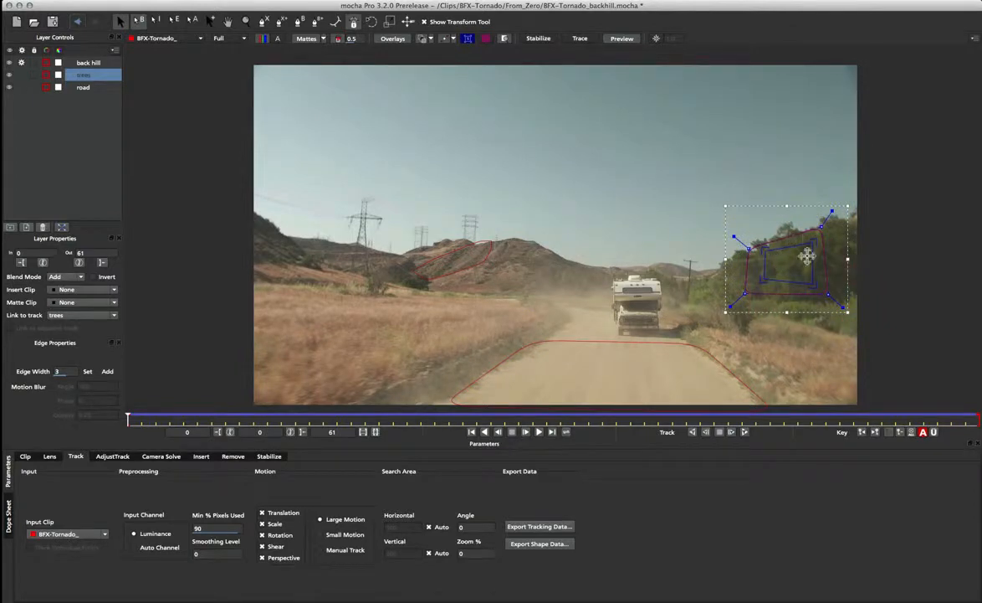
scroll(497, 257, up, 1)
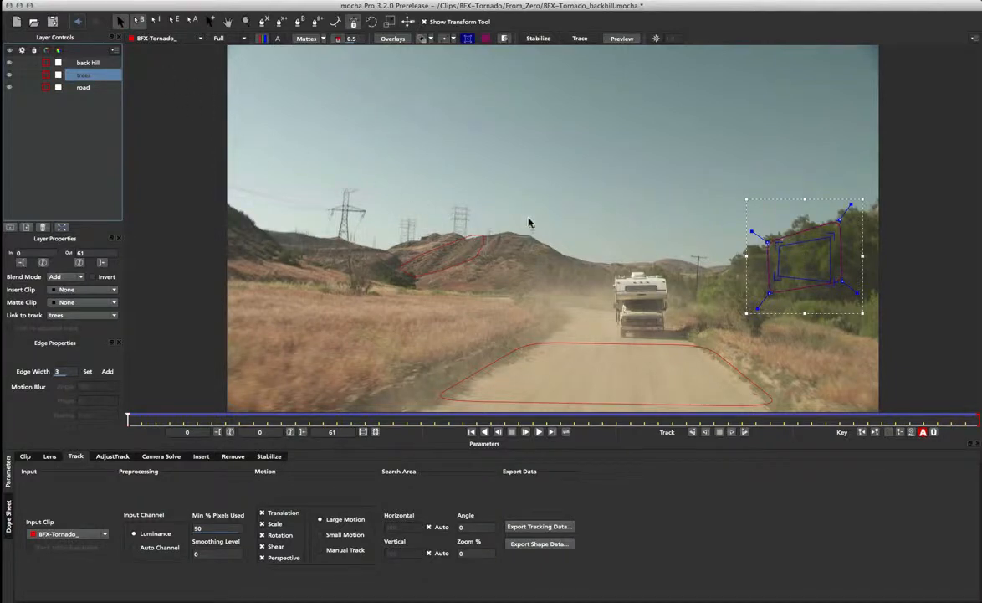
Select the back hill, trees and road layers on frame 0 and set their camera solve type to Large Parallax Change
key(Right)
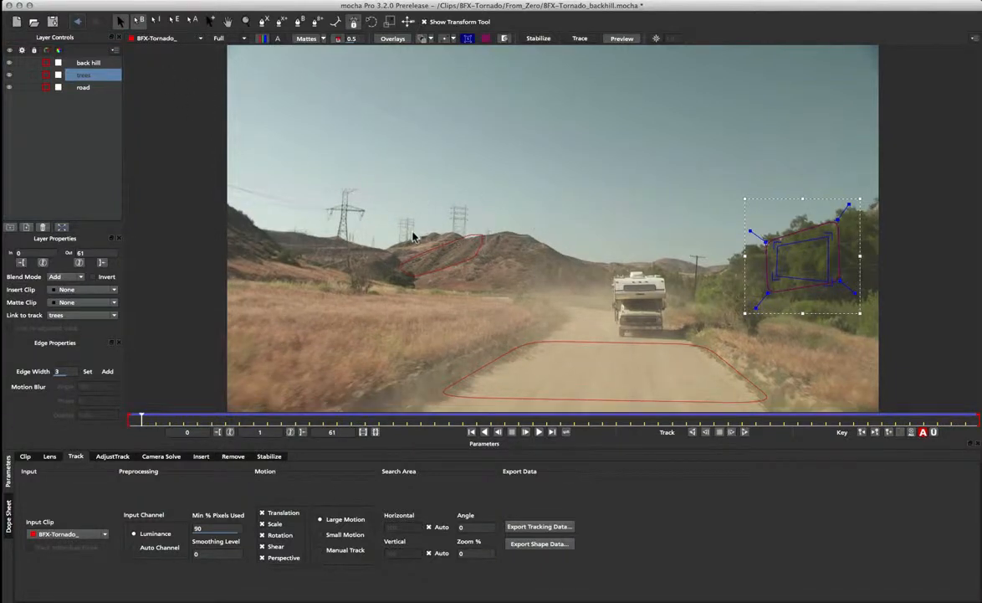
click(473, 432)
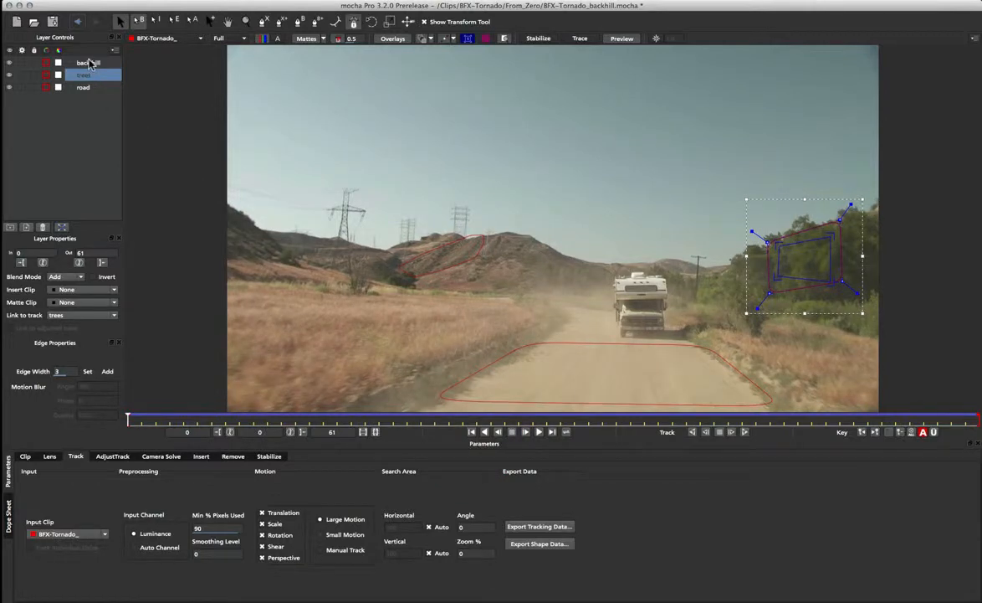
click(88, 64)
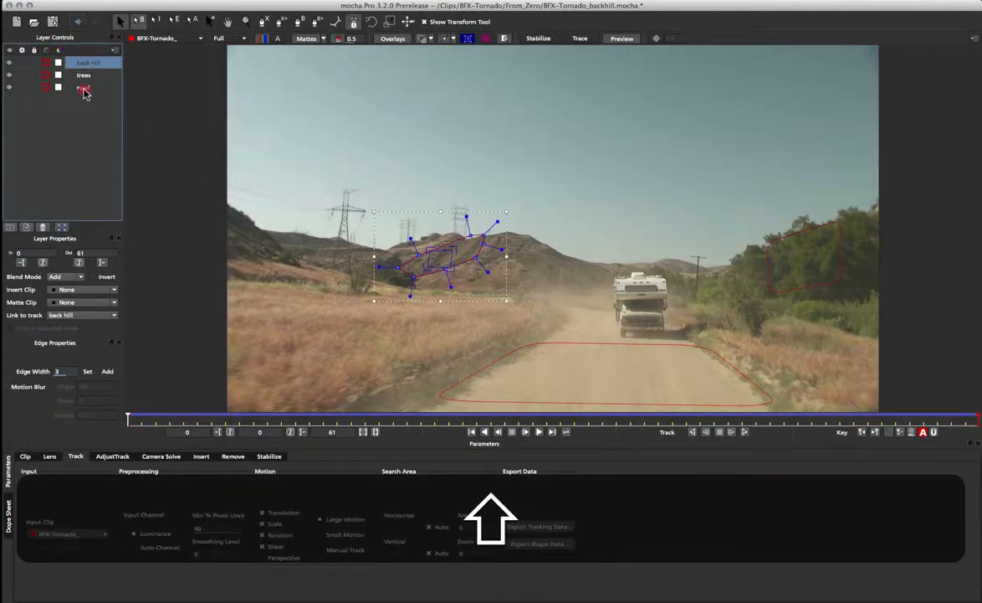
shift+click(84, 89)
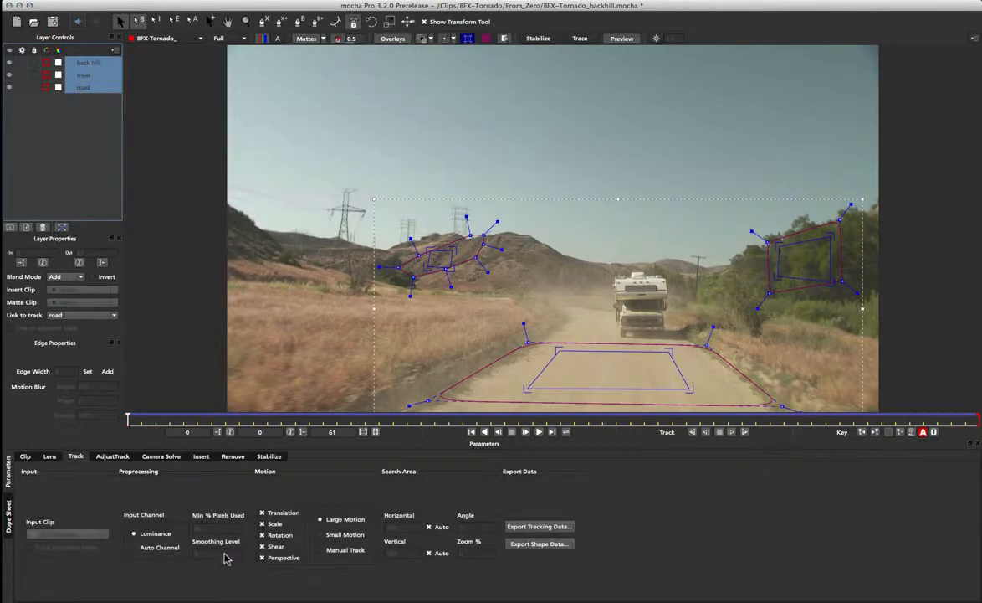
click(163, 456)
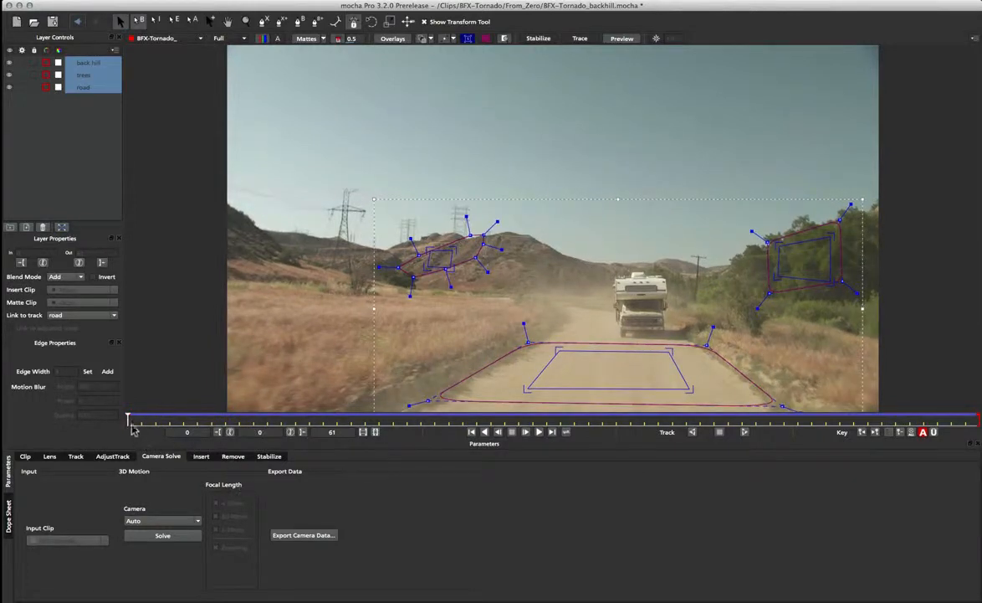
drag(125, 420, 110, 442)
click(163, 521)
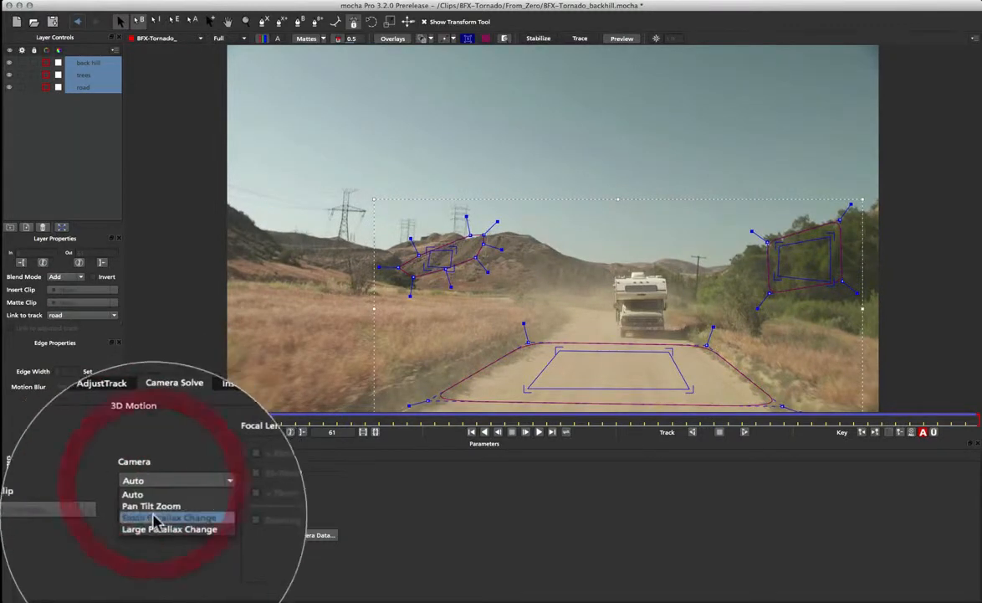
click(155, 556)
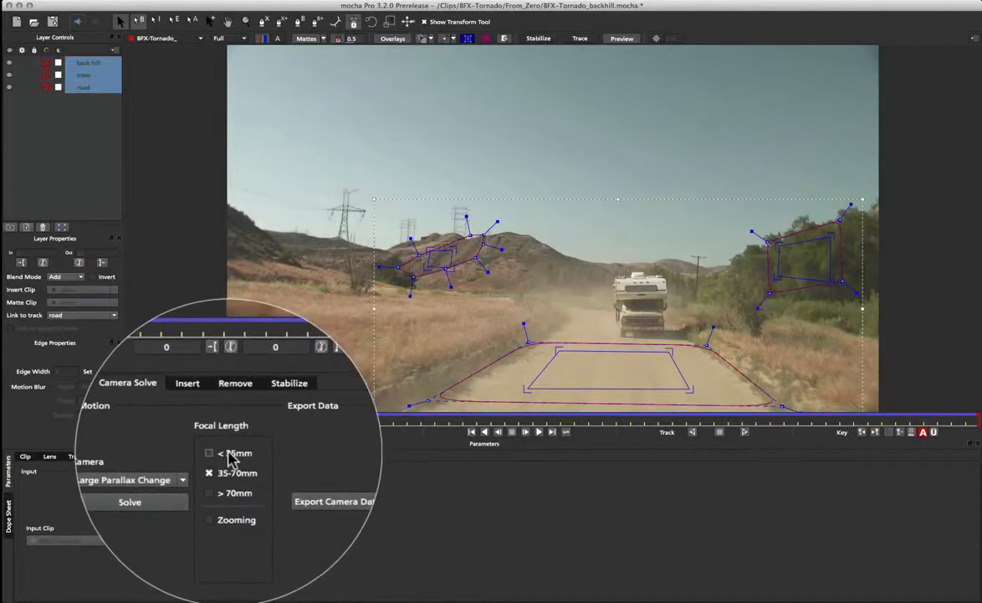
Enable the < 35mm and > 70mm focal length ranges, save the project and solve the camera
click(231, 455)
click(229, 493)
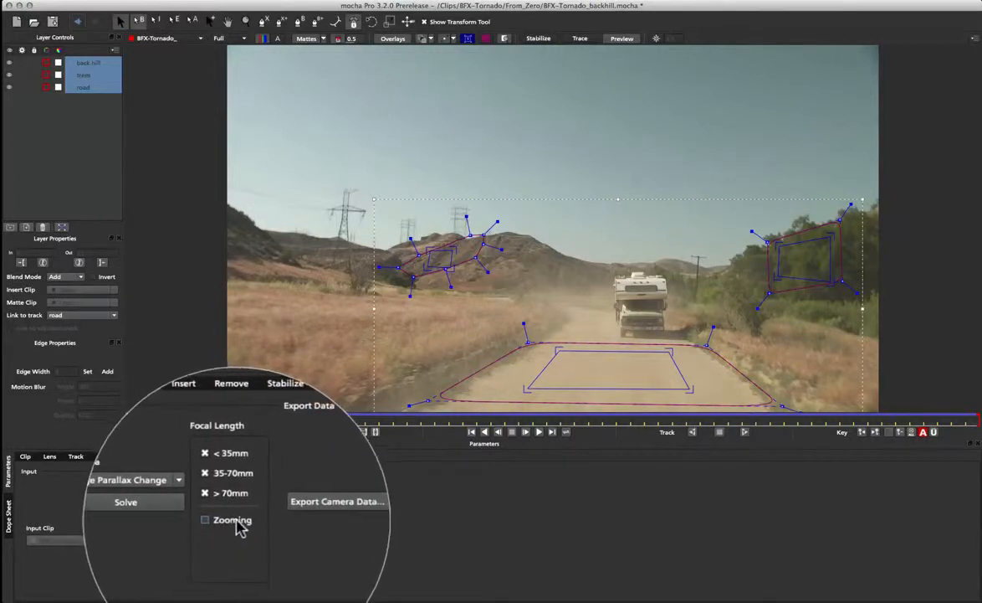
key(super+s)
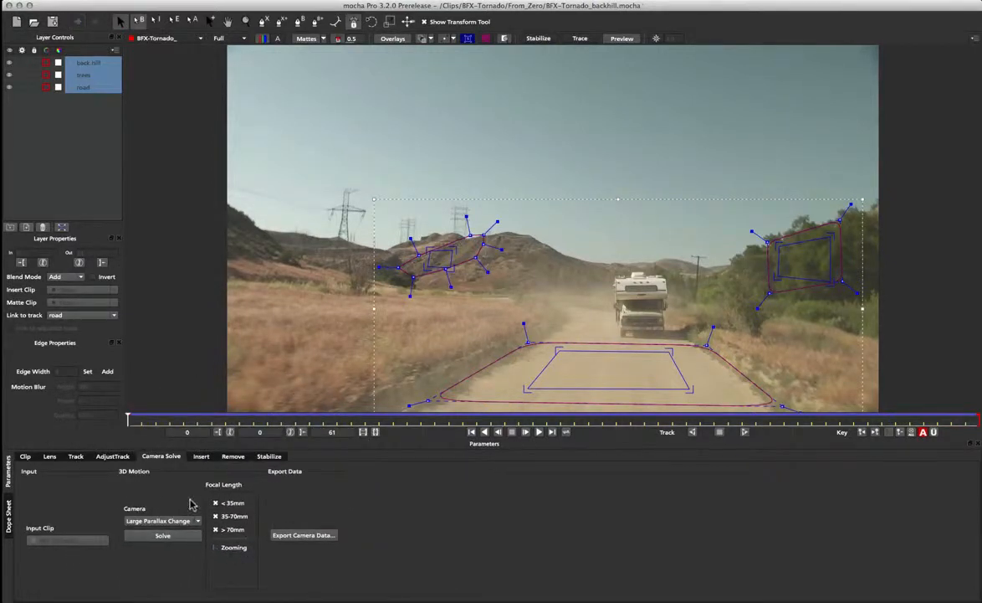
click(164, 536)
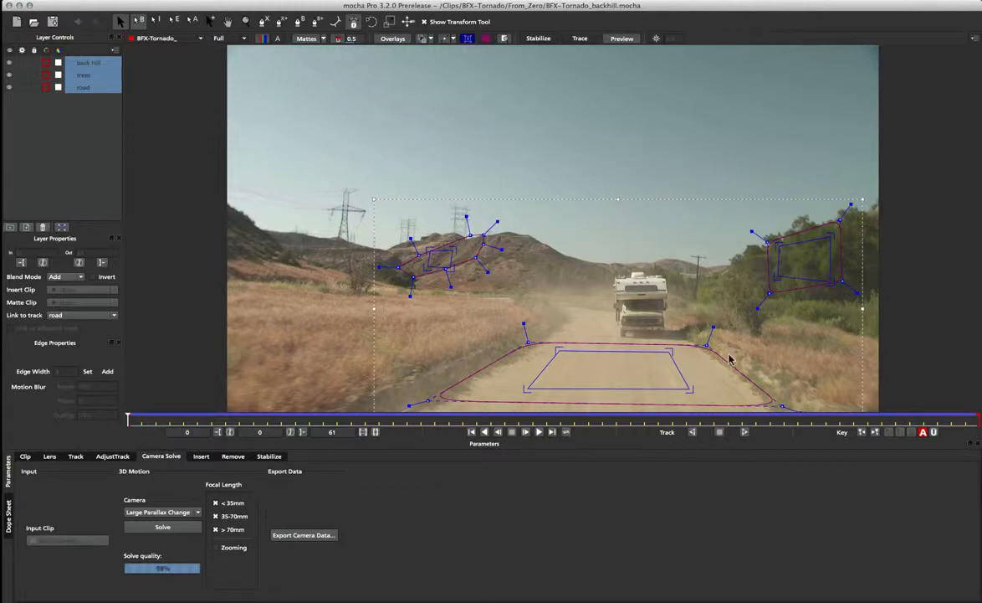
Export the camera data in the FBX 6.1.0 3D Data for Nuke format as BFX-Nuke in the From_Zero folder
click(295, 538)
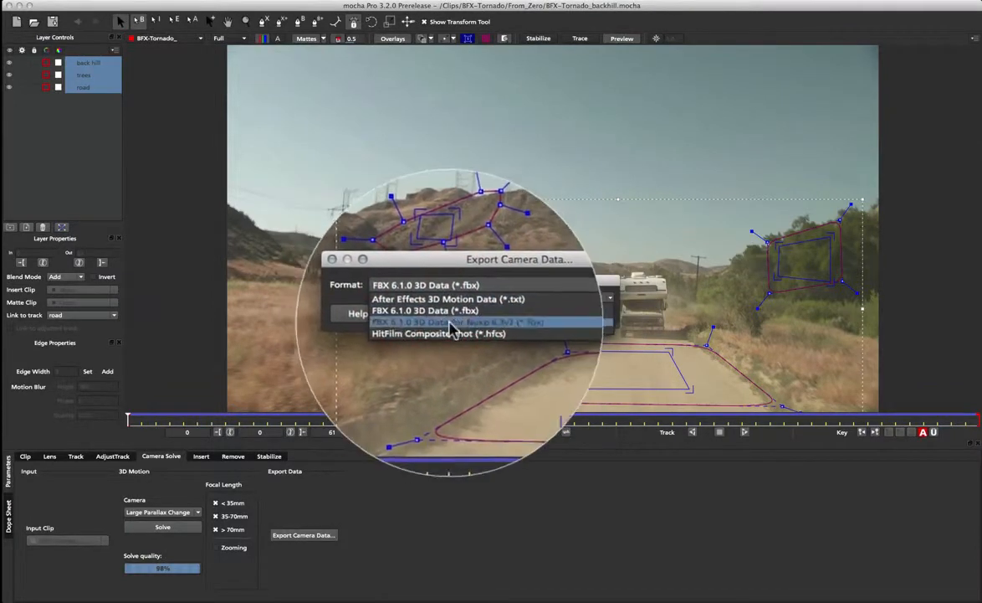
click(434, 325)
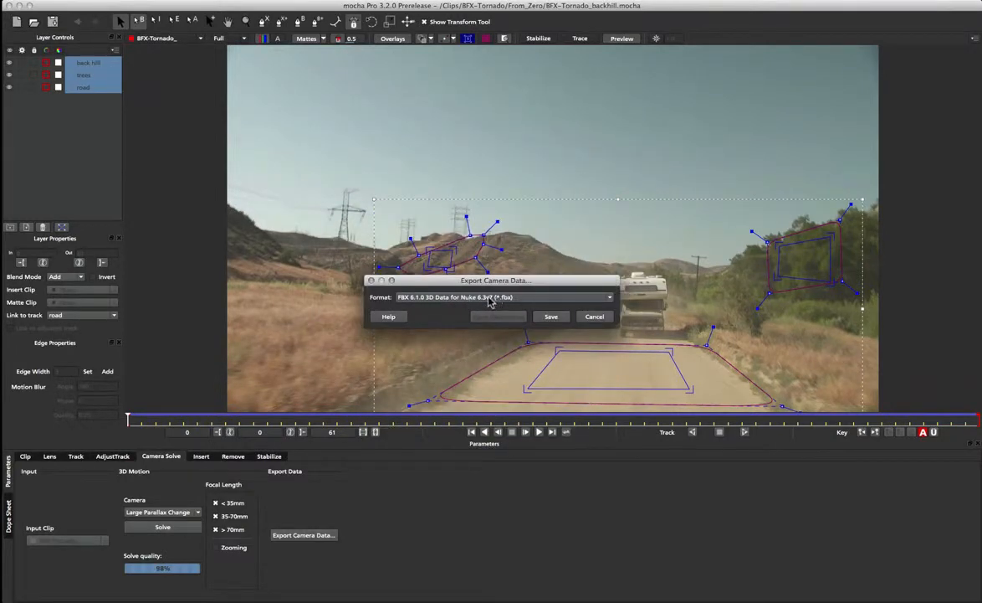
click(554, 318)
text(BFX-Nuke)
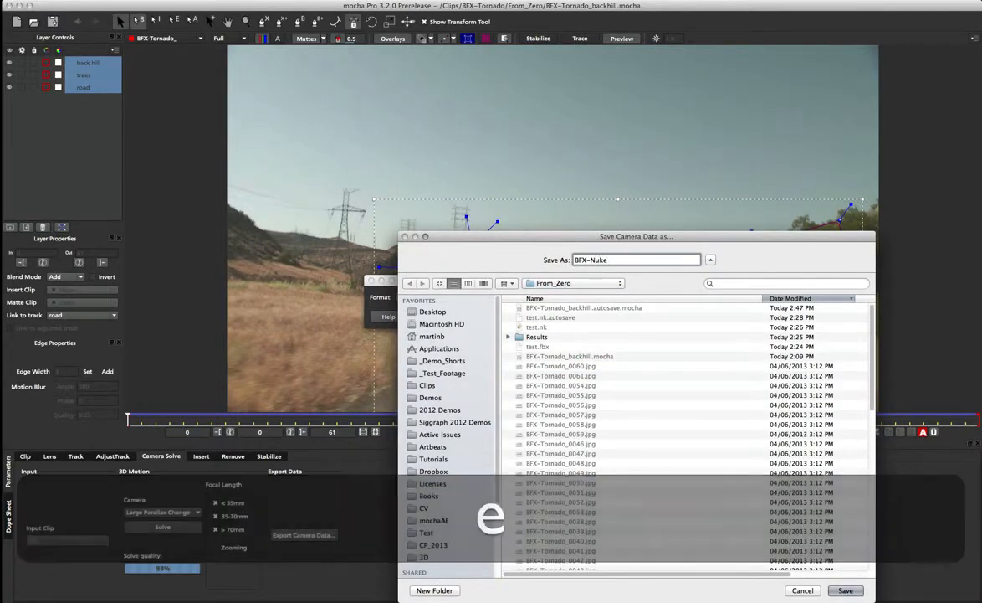
key(Return)
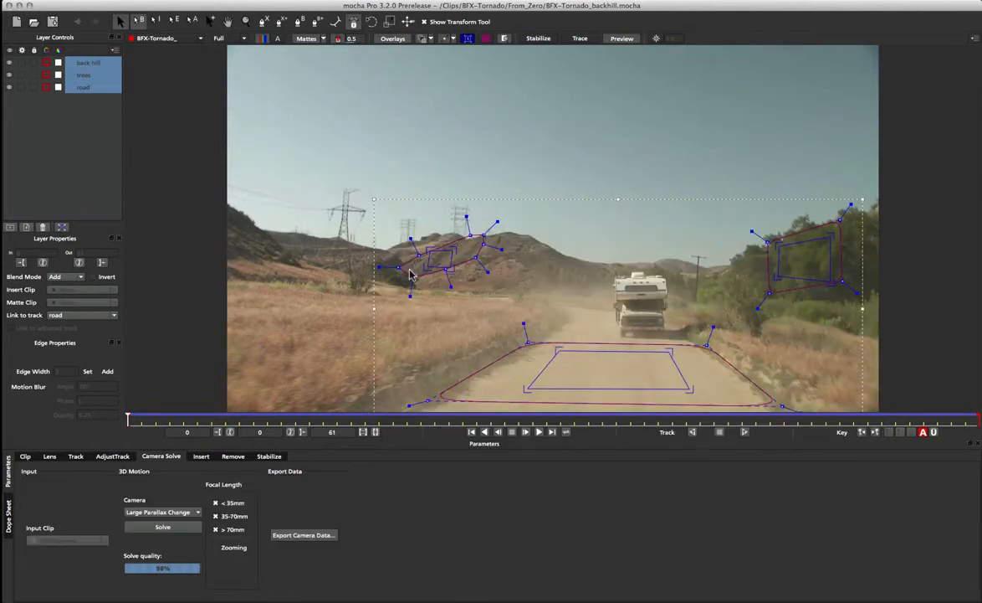